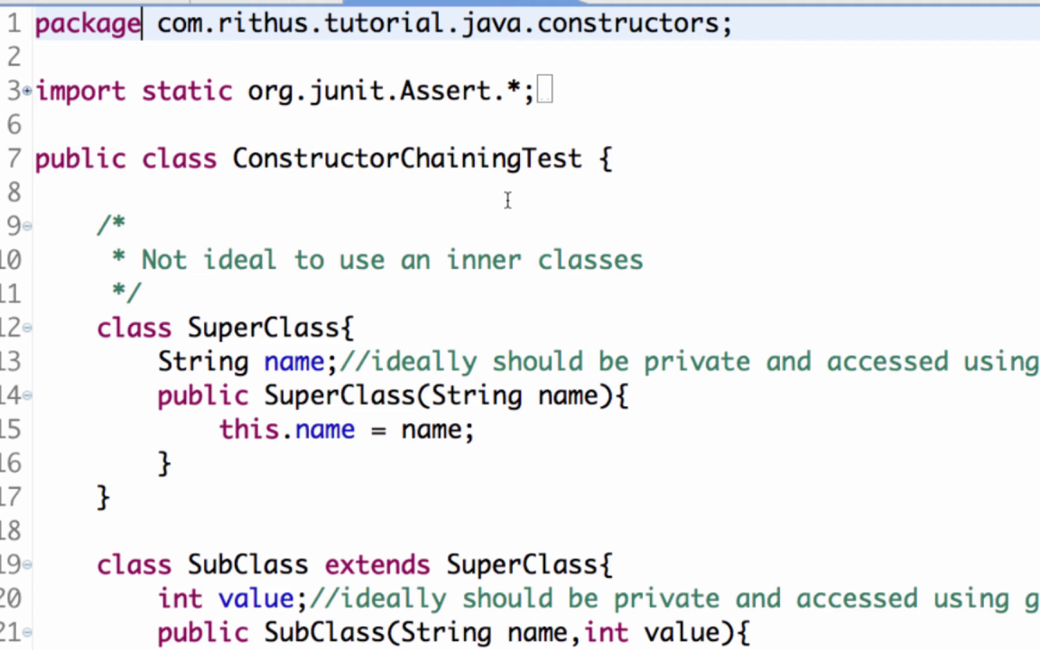
# Review the ConstructorChainingTest class and its inner SuperClass and SubClass declarations.
pyautogui.doubleClick(444, 160)
pyautogui.moveTo(442, 158)
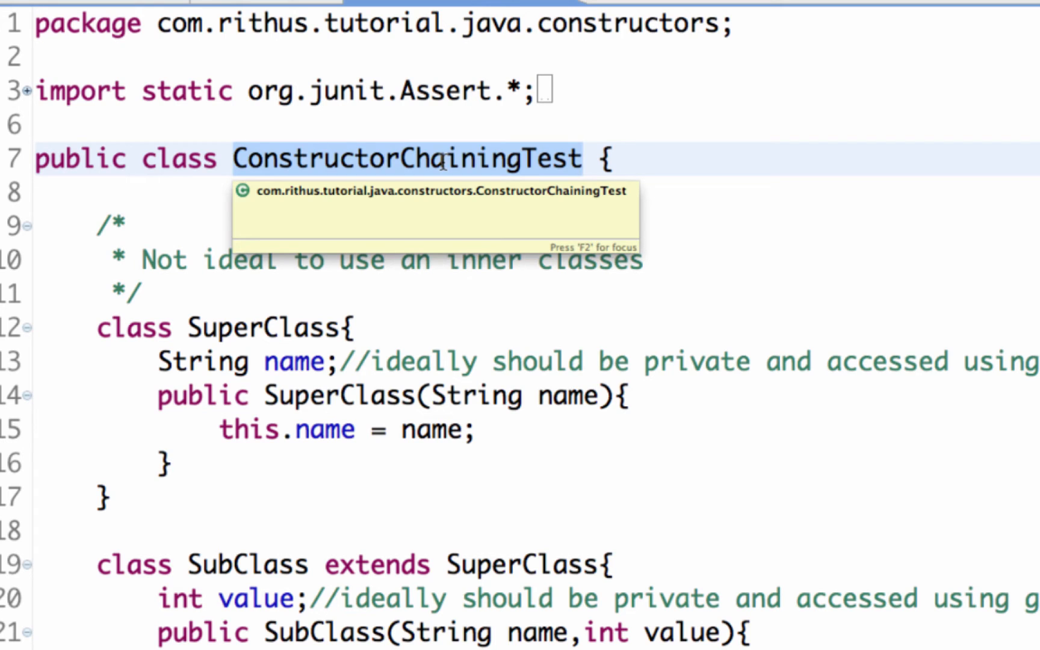
pyautogui.click(468, 304)
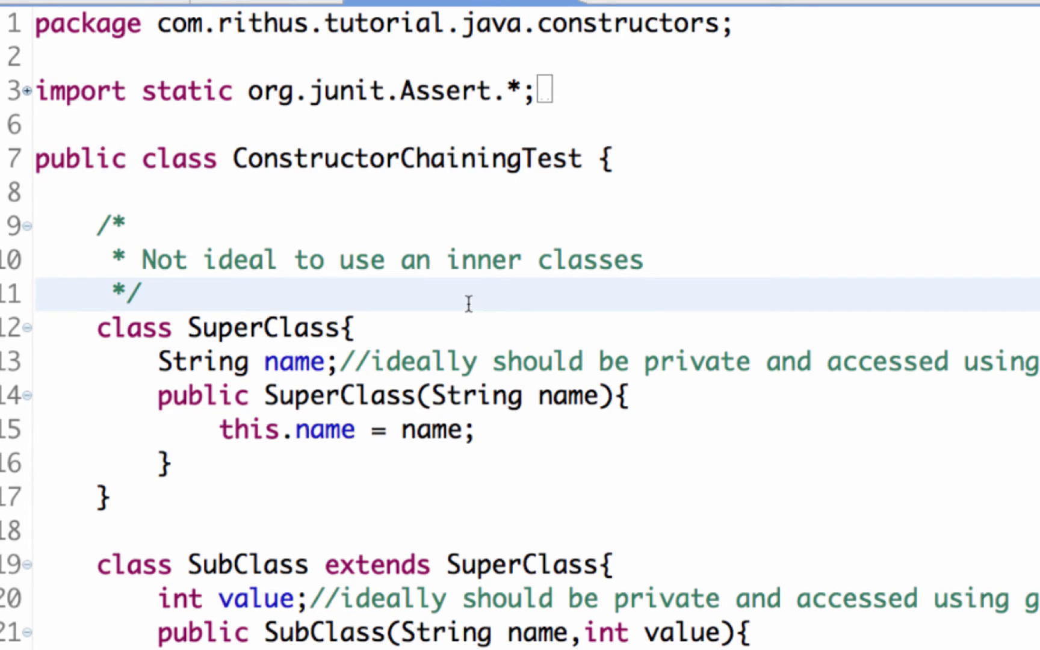
pyautogui.press('Down')
pyautogui.press('Down')
pyautogui.press('Down')
pyautogui.press('Down')
pyautogui.press('Down')
pyautogui.press('Down')
pyautogui.press('Down')
pyautogui.press('Down')
pyautogui.press('Down')
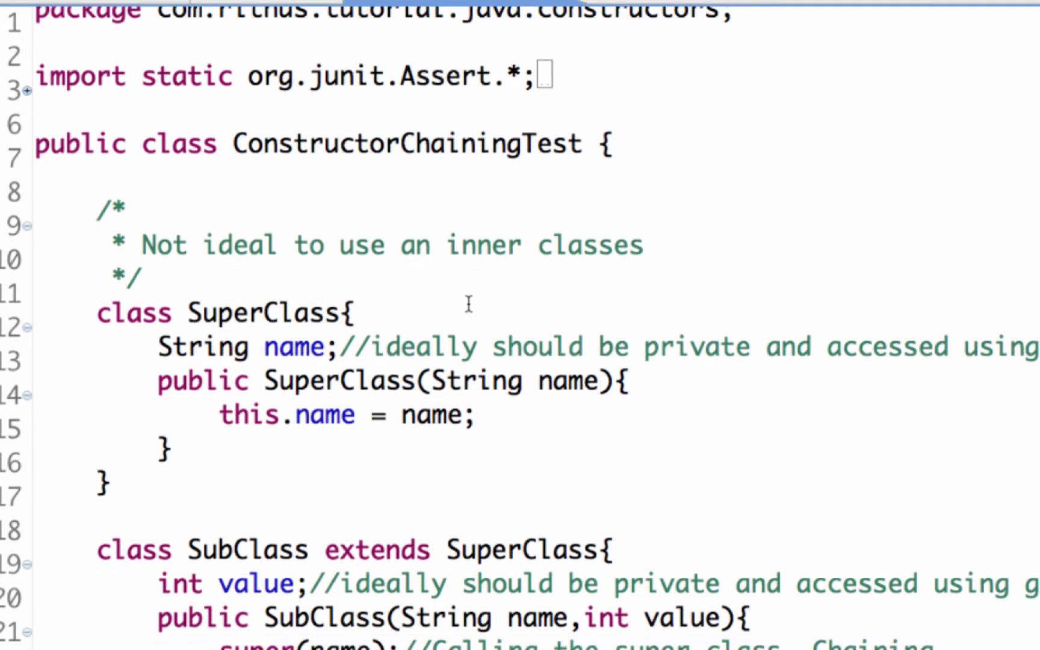
pyautogui.press('Down')
pyautogui.press('Down')
pyautogui.press('Down')
pyautogui.press('Down')
pyautogui.press('Down')
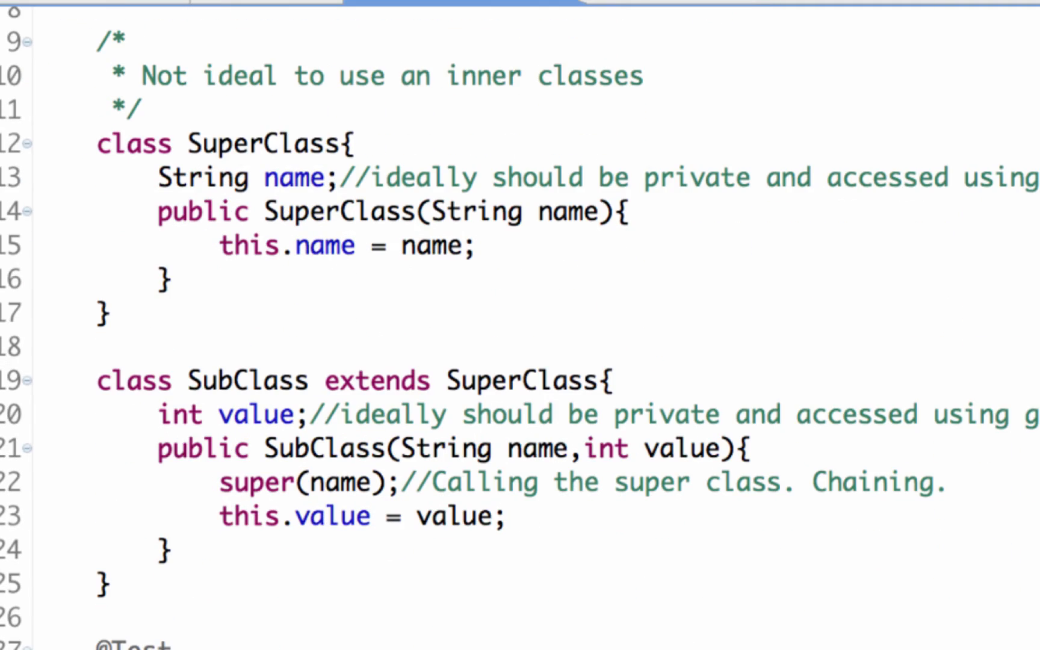
pyautogui.doubleClick(251, 143)
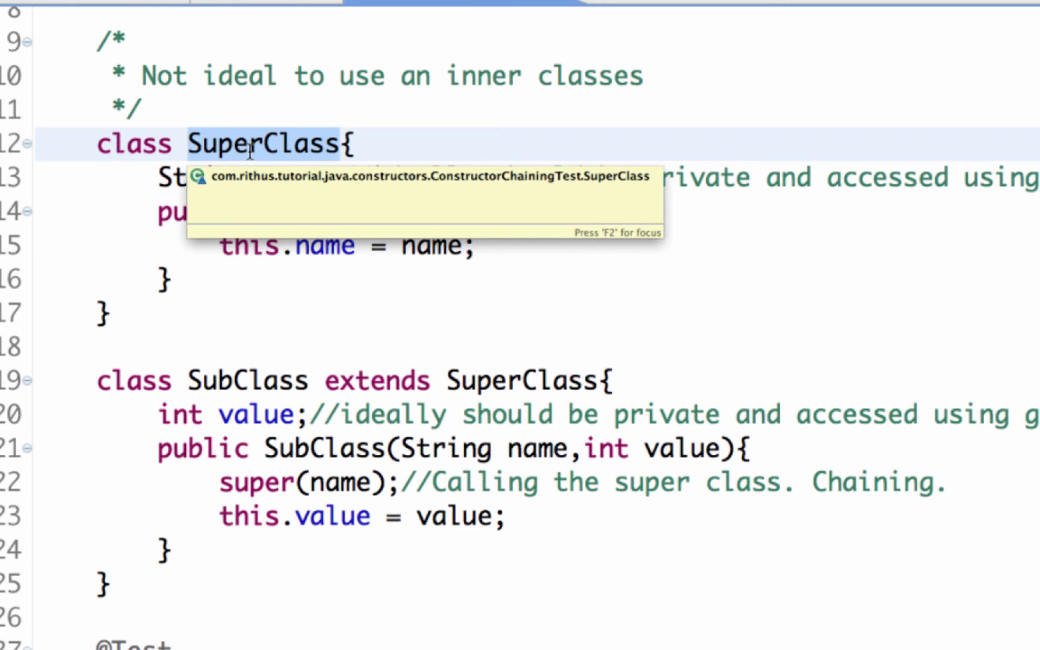
pyautogui.doubleClick(246, 379)
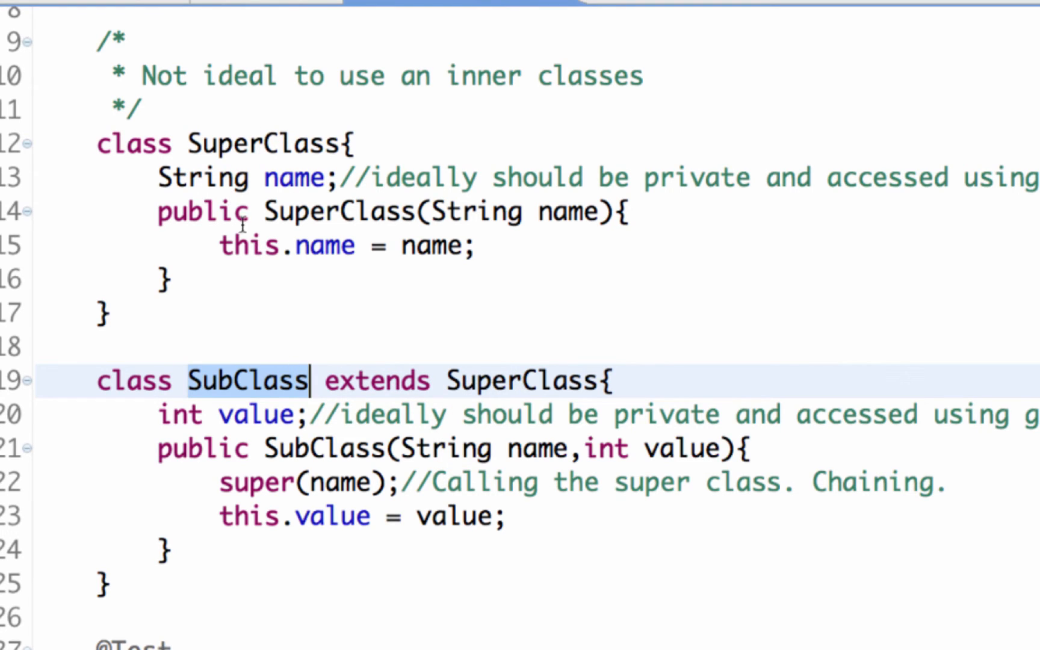
pyautogui.doubleClick(480, 380)
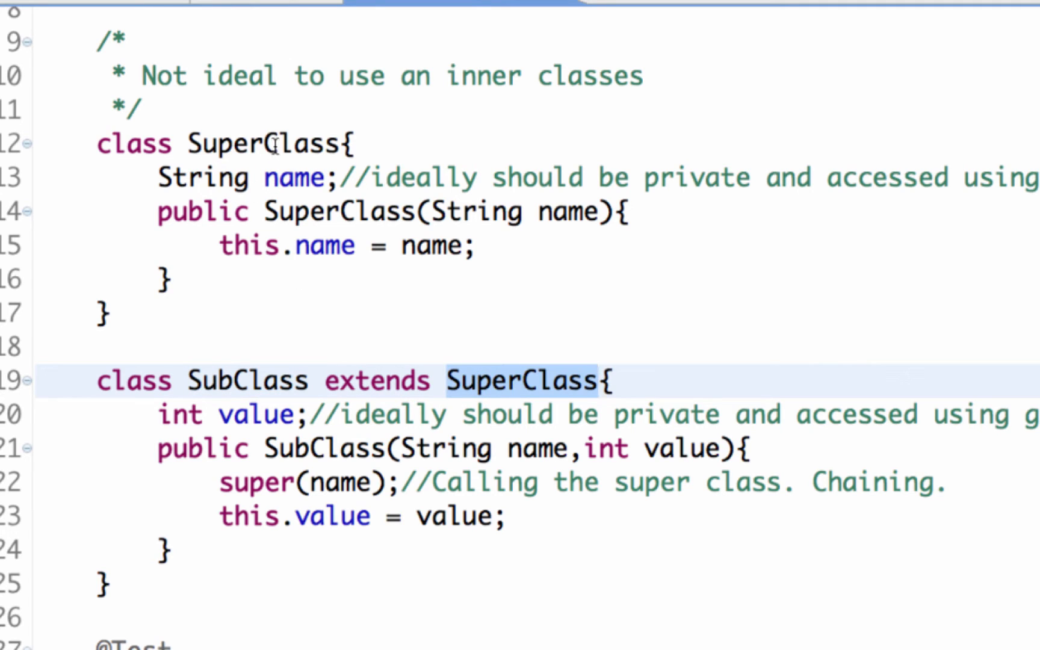
# Review SuperClass's name field, its constructor with the name parameter, and its body.
pyautogui.doubleClick(280, 180)
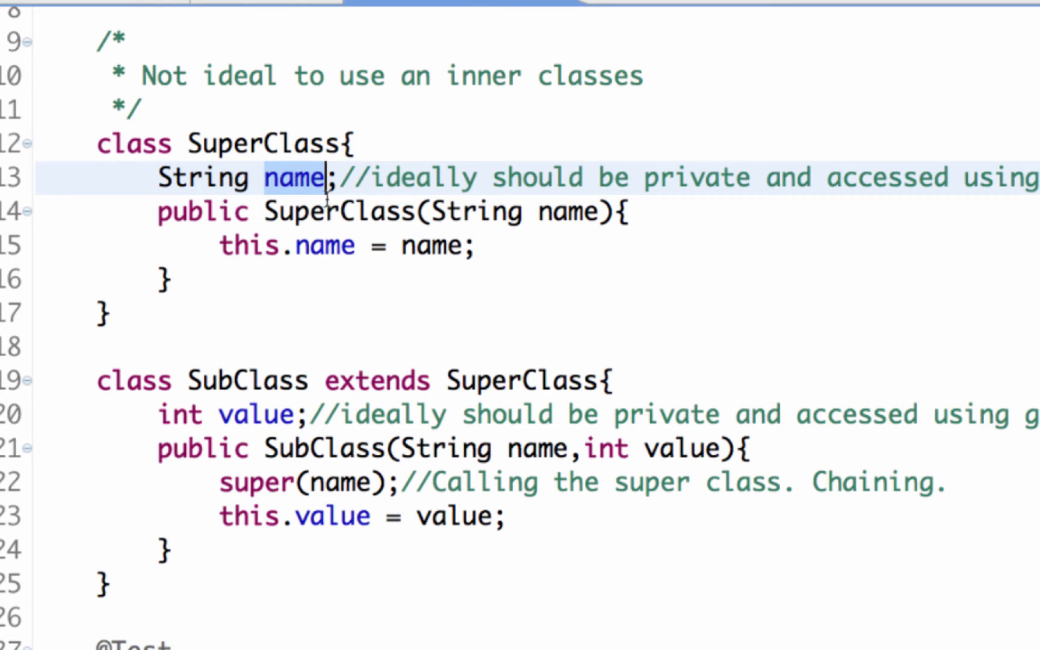
pyautogui.doubleClick(301, 181)
pyautogui.doubleClick(355, 210)
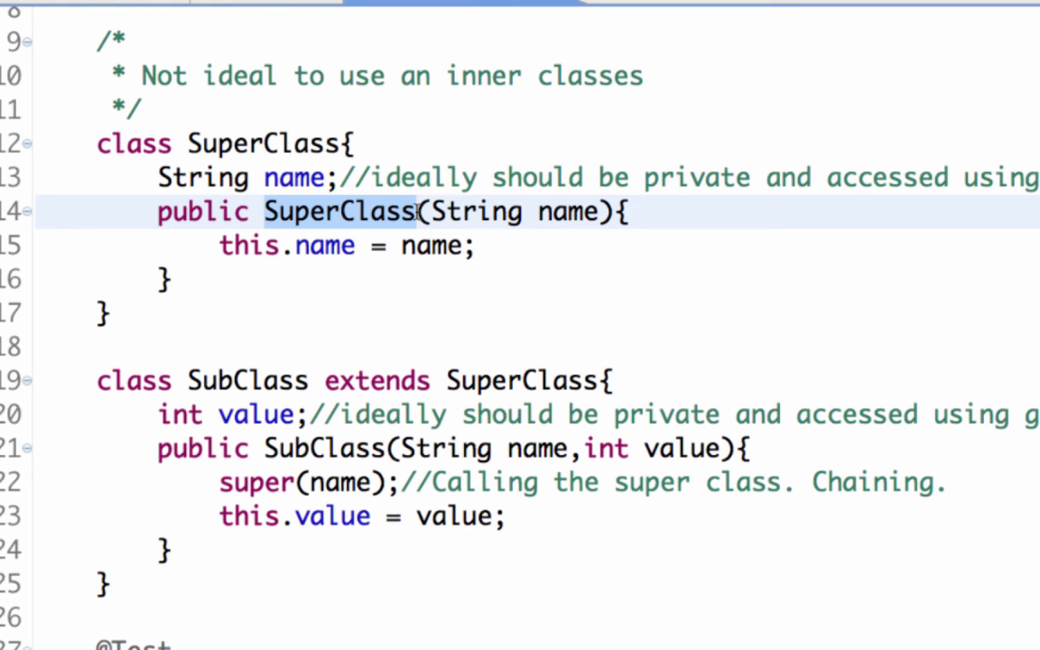
pyautogui.click(556, 213)
pyautogui.doubleClick(556, 213)
pyautogui.moveTo(567, 212)
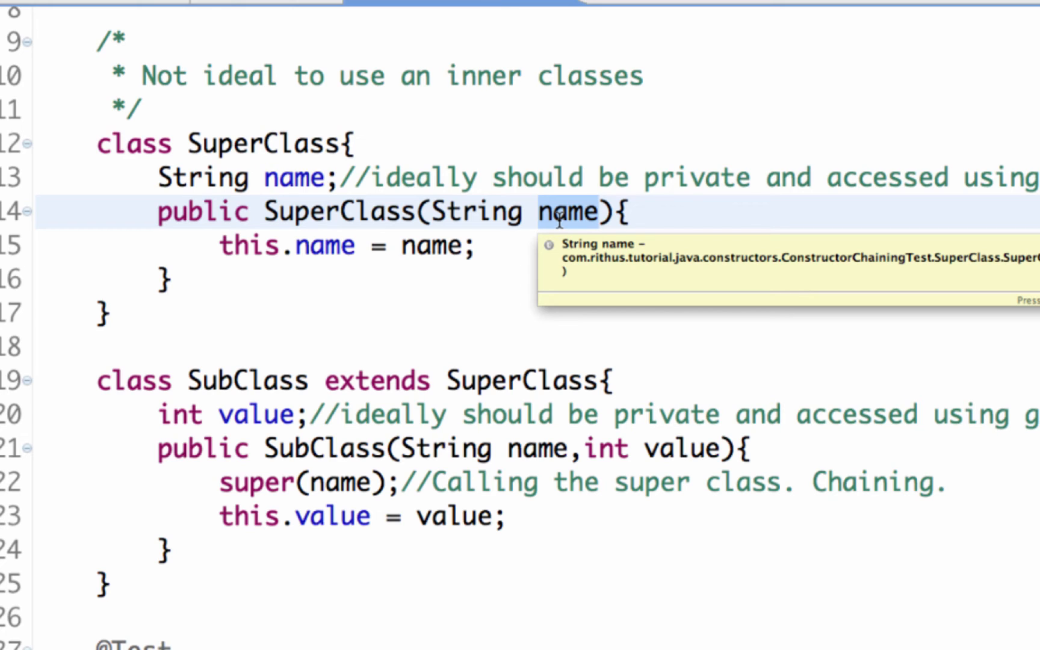
pyautogui.click(361, 143)
pyautogui.doubleClick(362, 143)
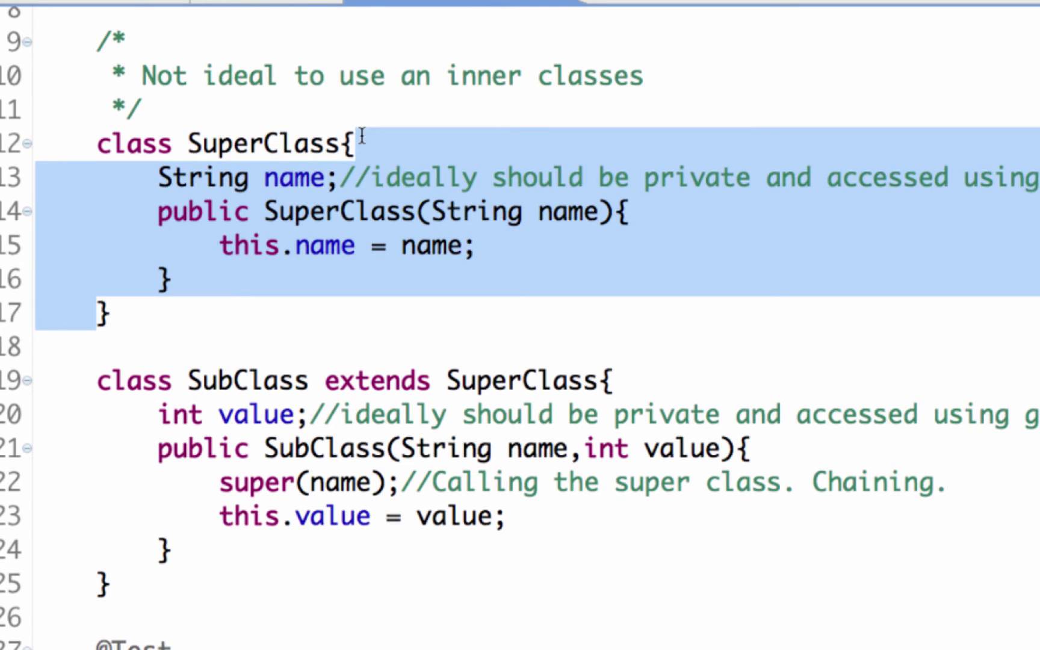
# Start a new line inside the test method and correct the mistyped characters before the constructor call.
pyautogui.click(450, 606)
pyautogui.press('Down')
pyautogui.scroll(-5, 450, 612)
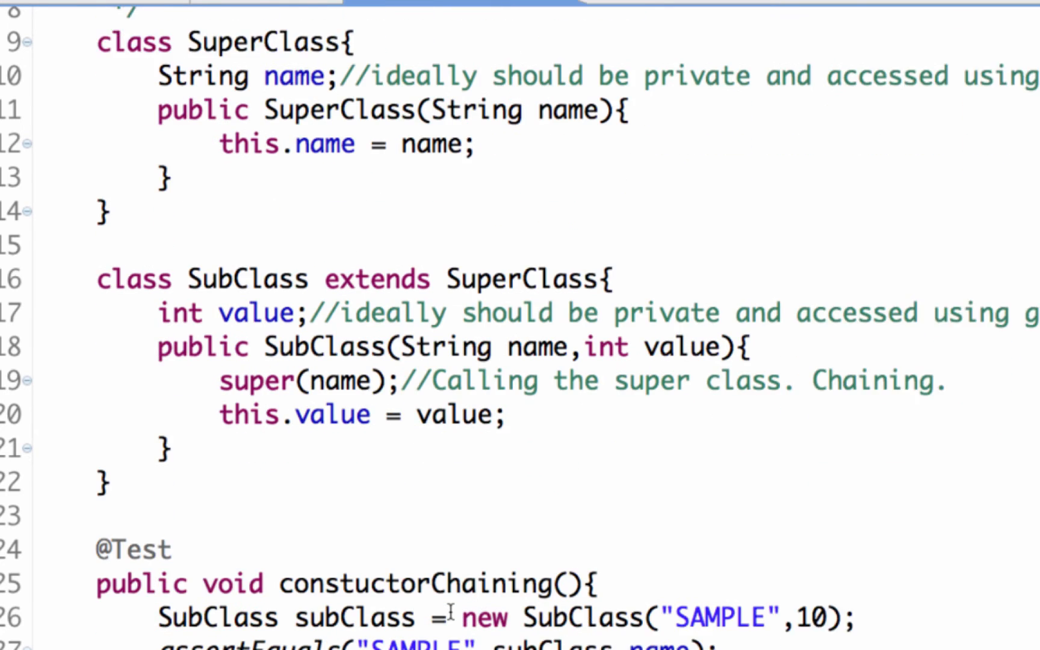
pyautogui.press('Up')
pyautogui.press('Up')
pyautogui.press('Up')
pyautogui.press('Up')
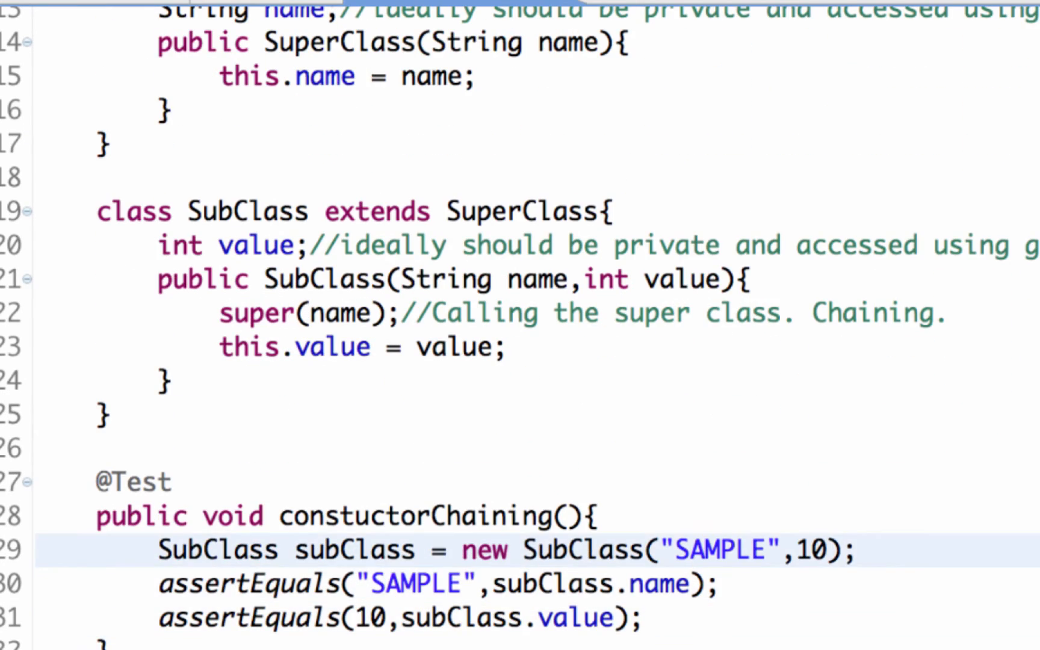
pyautogui.press('Up')
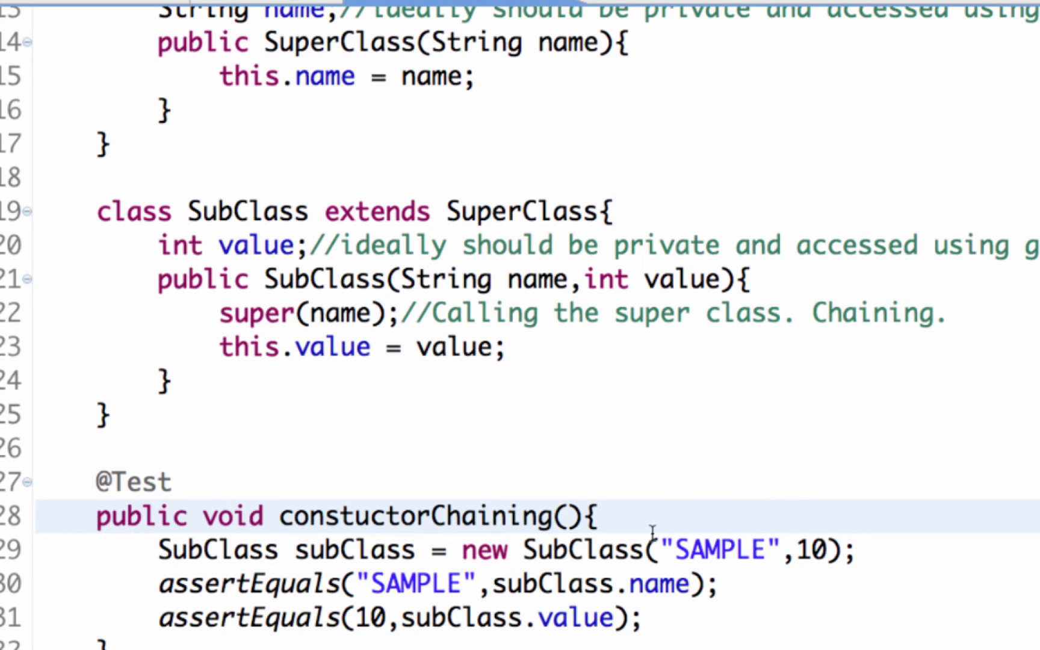
pyautogui.click(640, 517)
pyautogui.press('Return')
pyautogui.write('Sup')
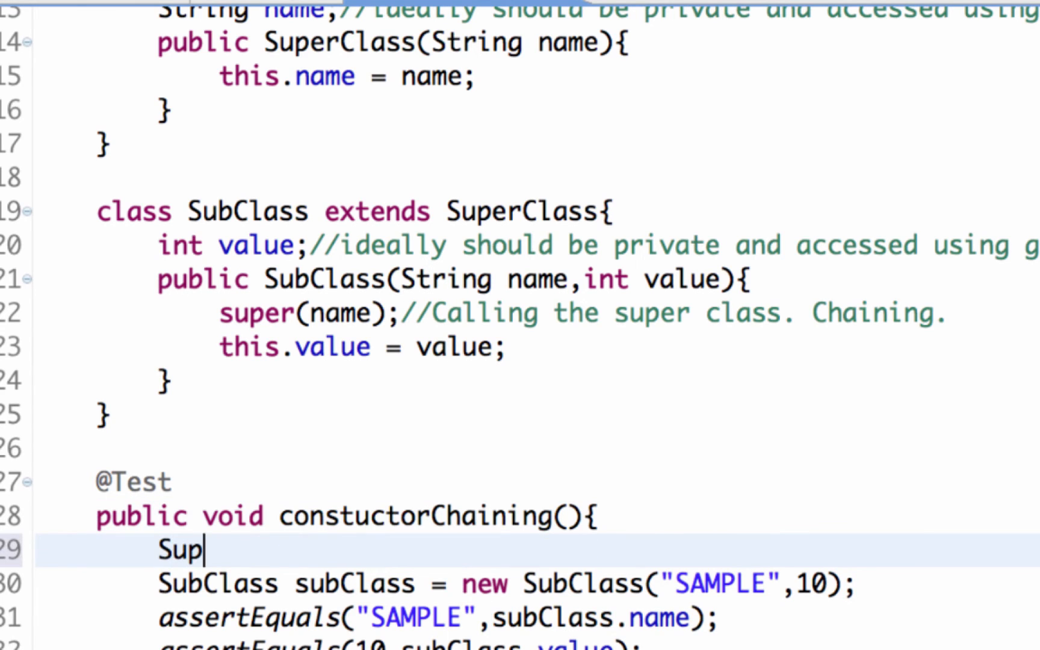
pyautogui.write('erClas')
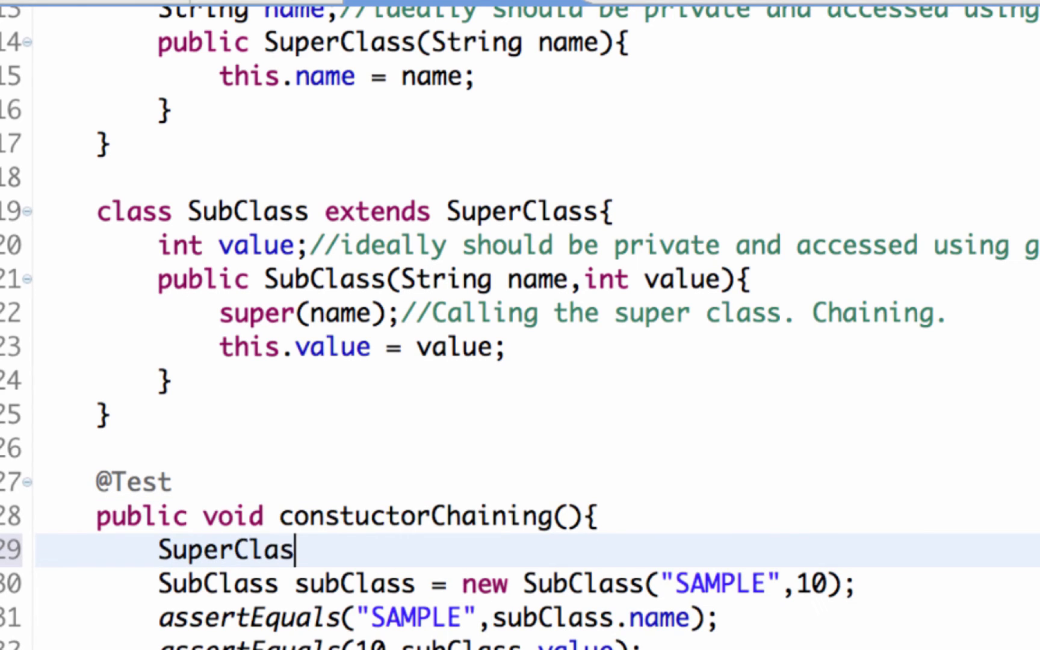
pyautogui.write('s superClas')
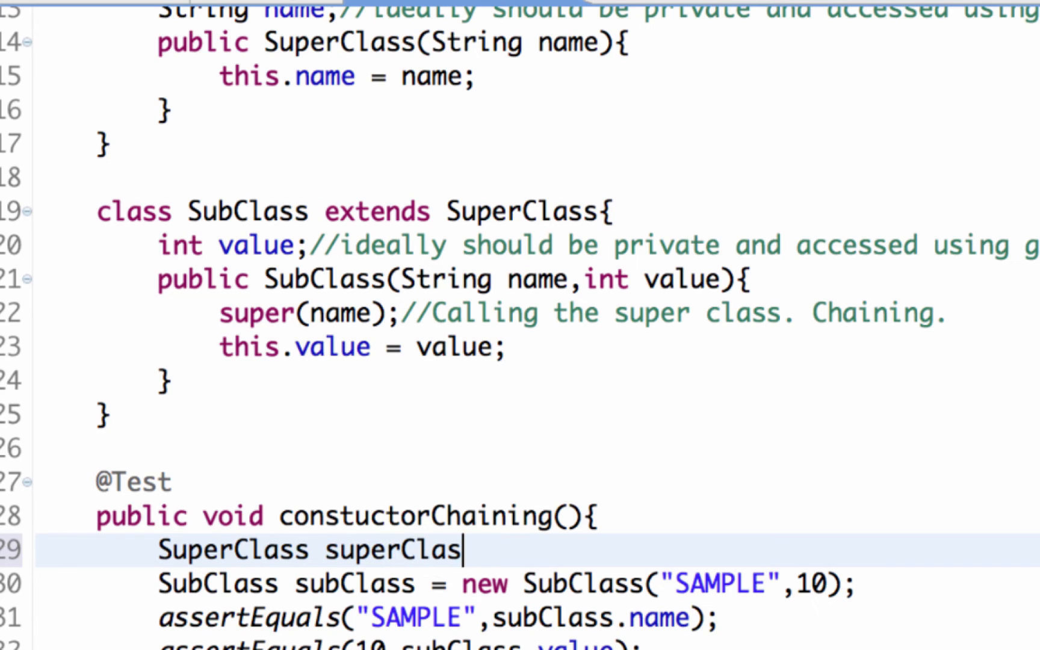
pyautogui.write('s = S')
pyautogui.press('BackSpace')
pyautogui.write('new SuperC')
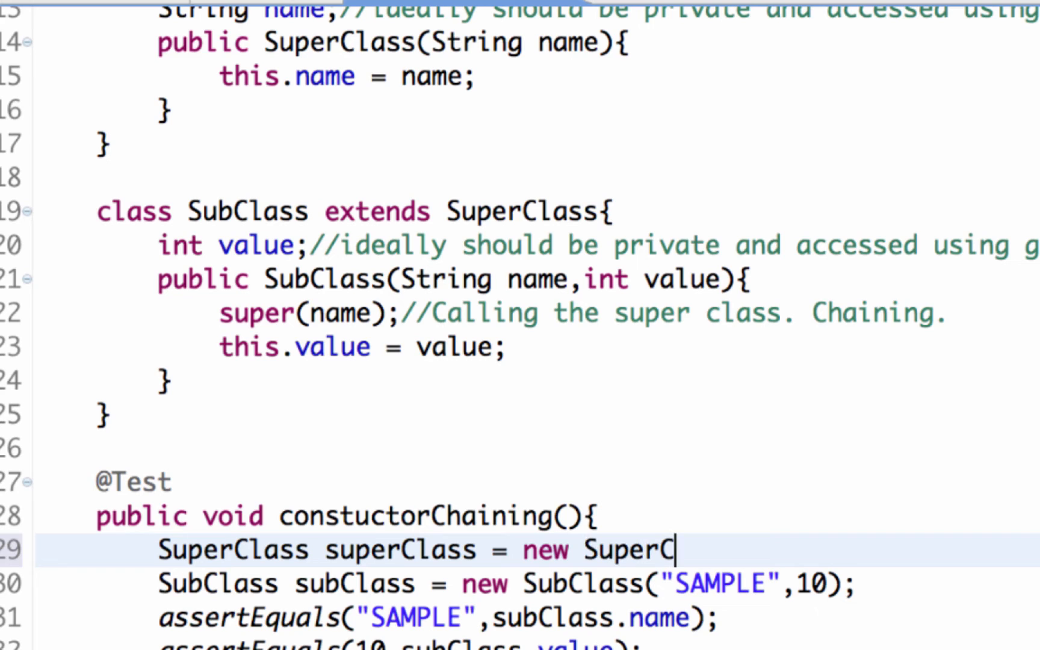
pyautogui.write('lass()')
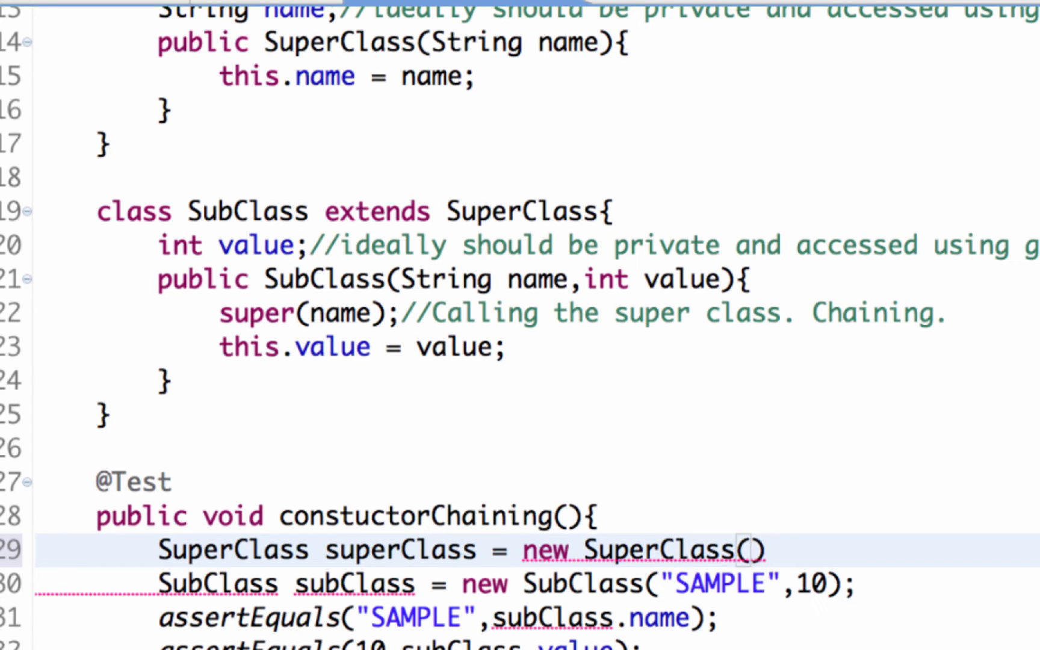
pyautogui.write(';')
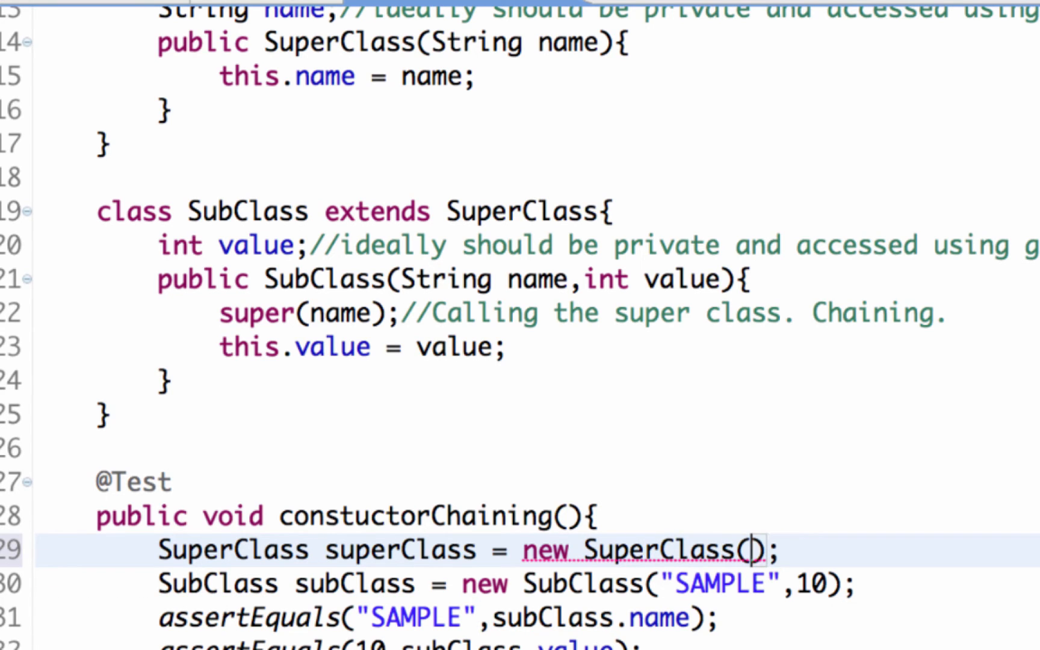
pyautogui.write('"')
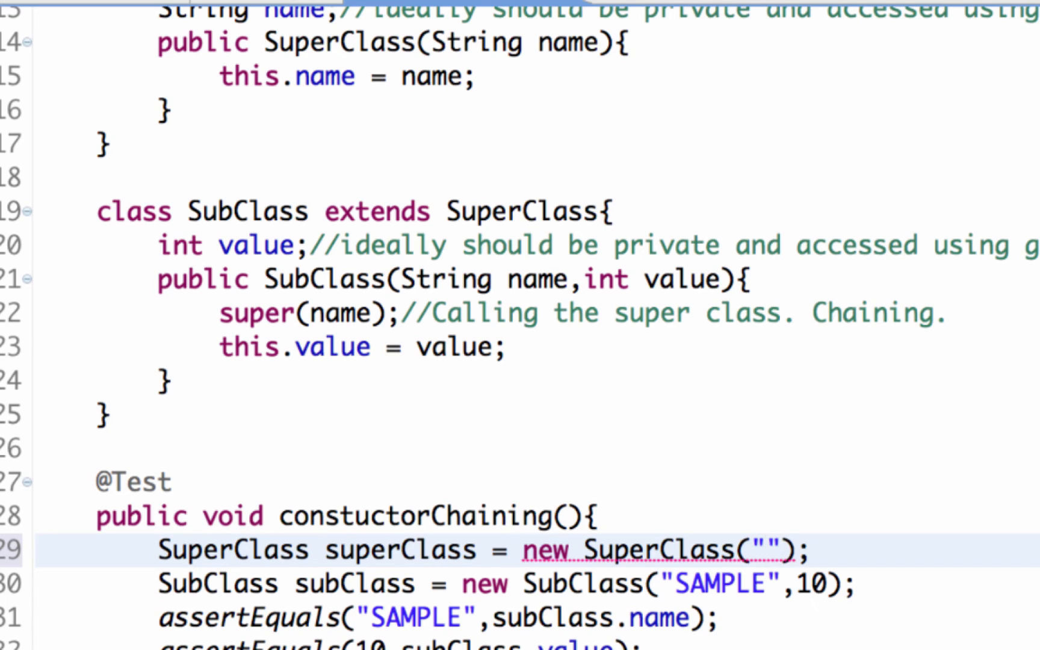
pyautogui.write('R')
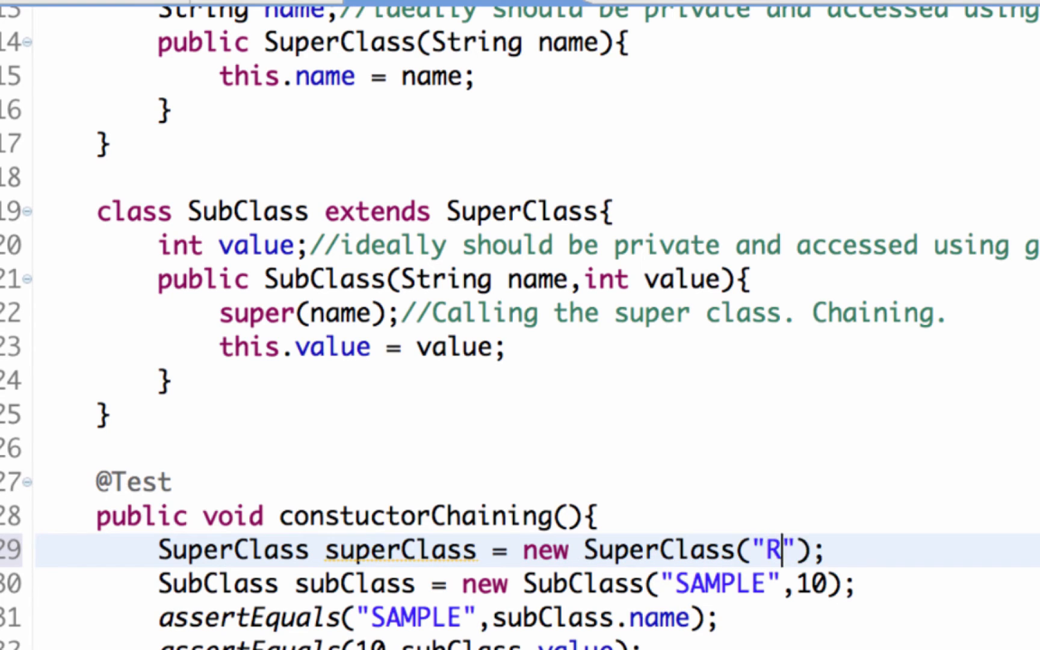
pyautogui.write('ithus')
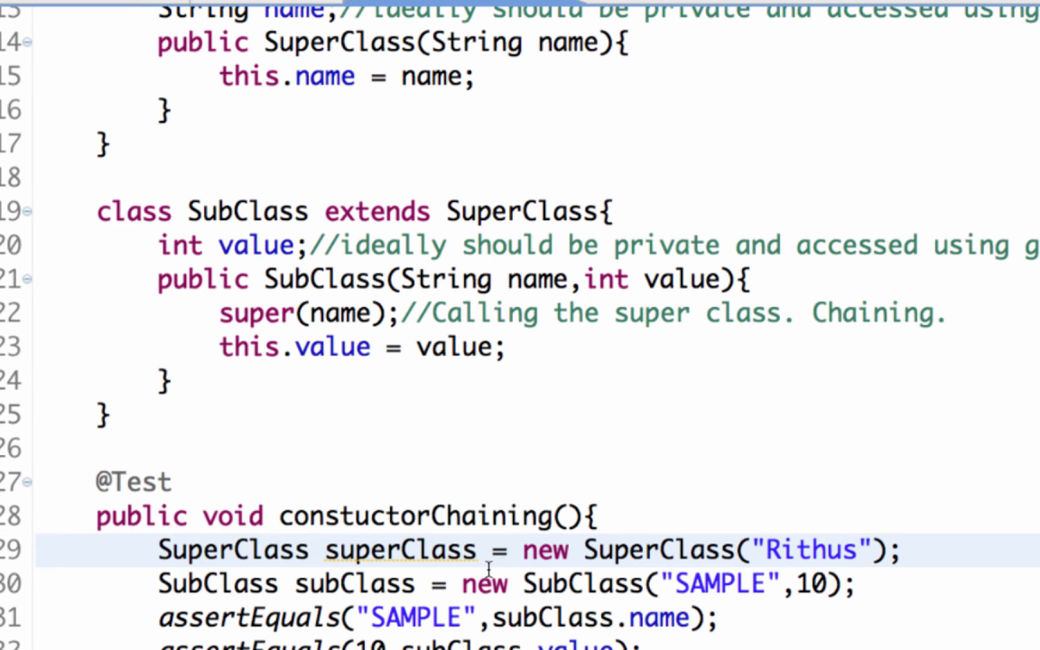
# Review the superClass test variable and the SubClass extends SuperClass declaration.
pyautogui.doubleClick(434, 547)
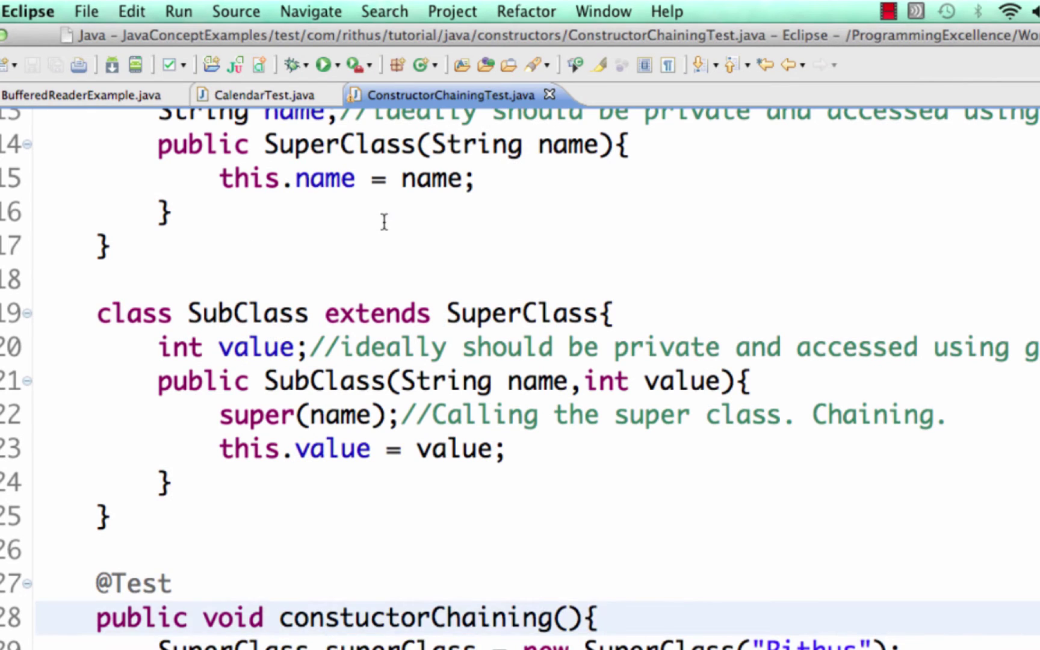
pyautogui.click(384, 222)
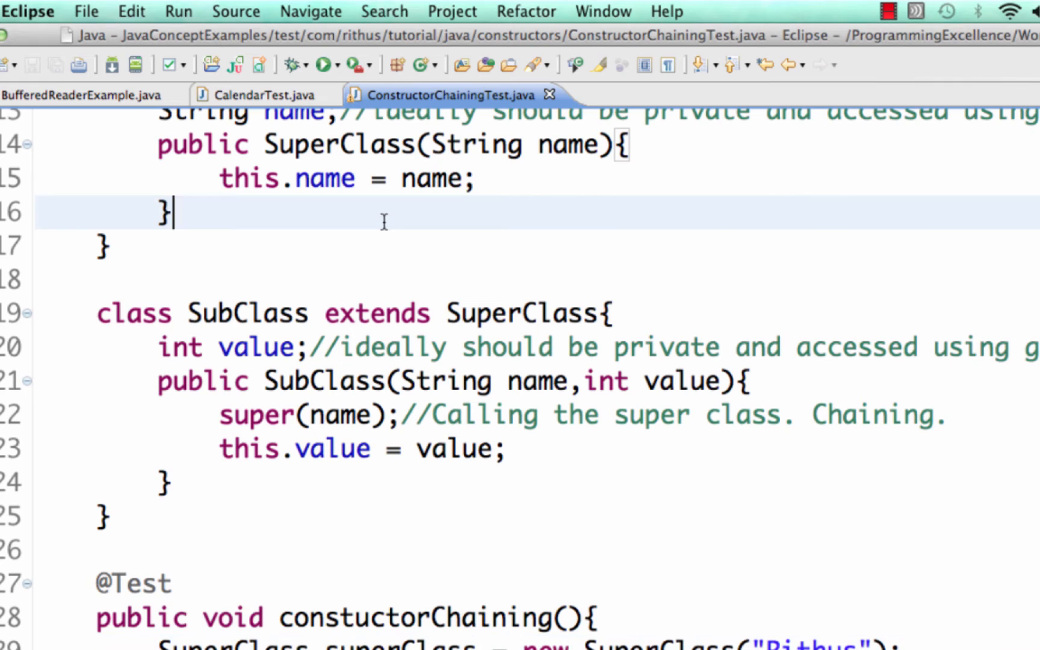
pyautogui.press('Up')
pyautogui.press('Up')
pyautogui.press('Up')
pyautogui.press('Up')
pyautogui.press('Up')
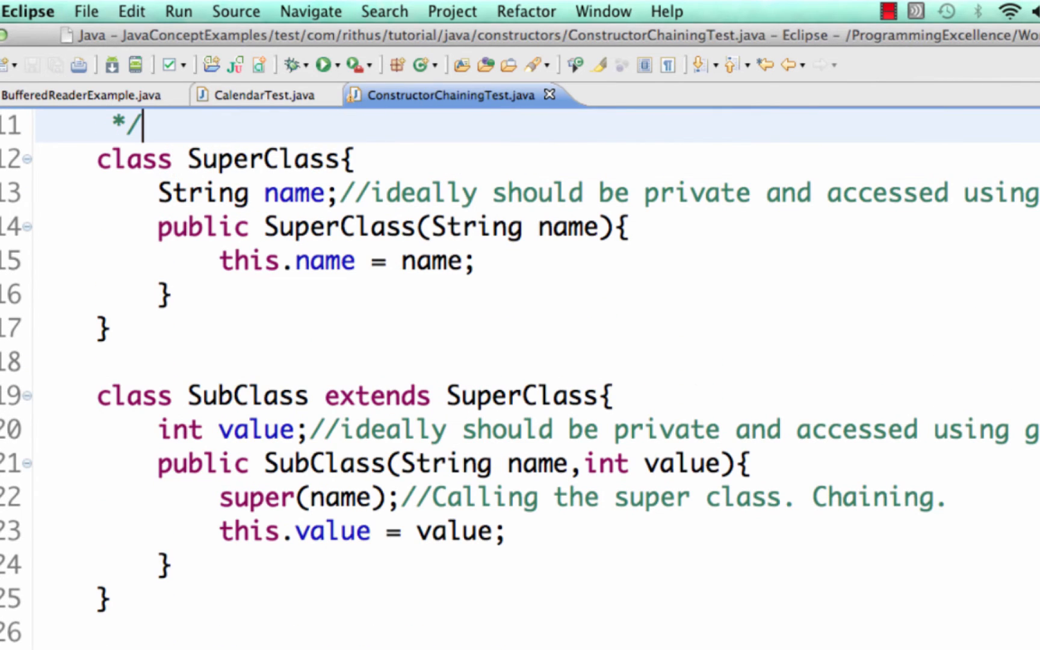
pyautogui.doubleClick(234, 404)
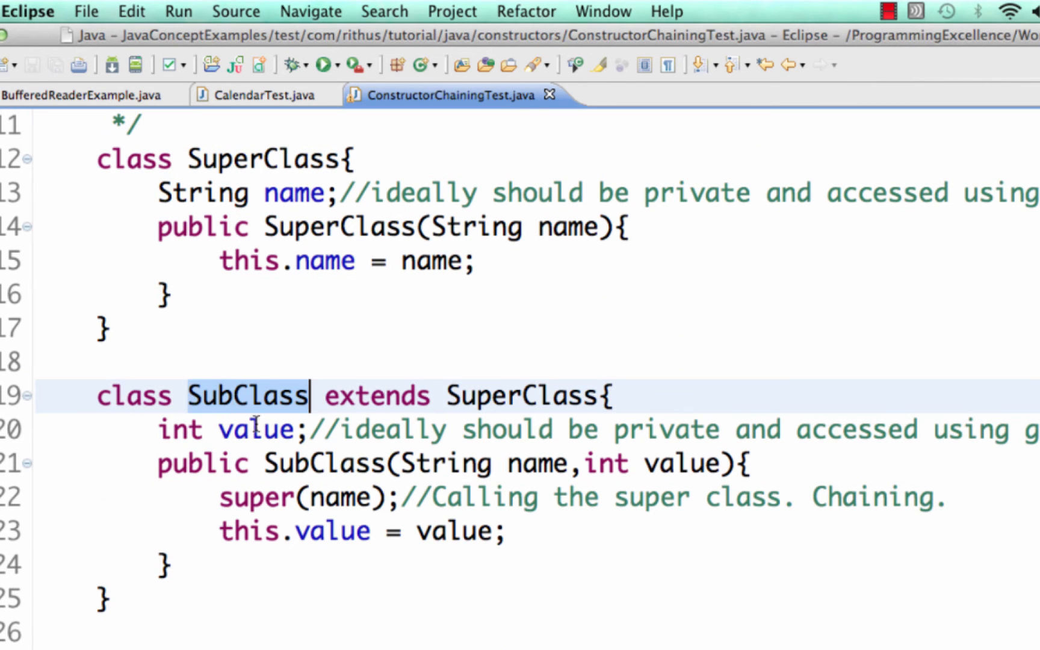
pyautogui.doubleClick(501, 396)
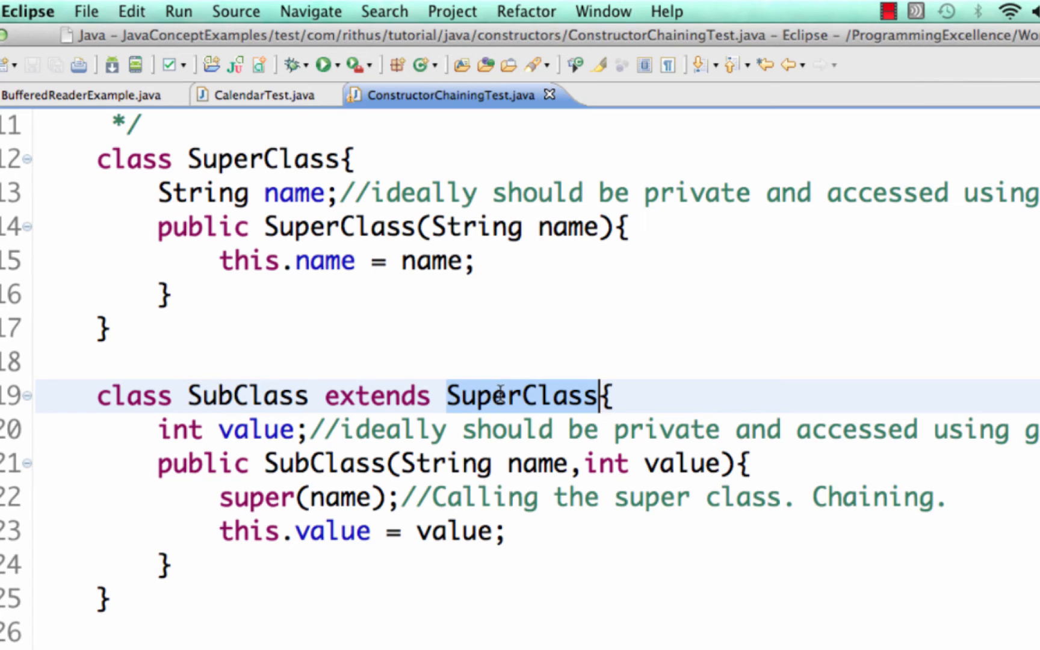
pyautogui.doubleClick(380, 398)
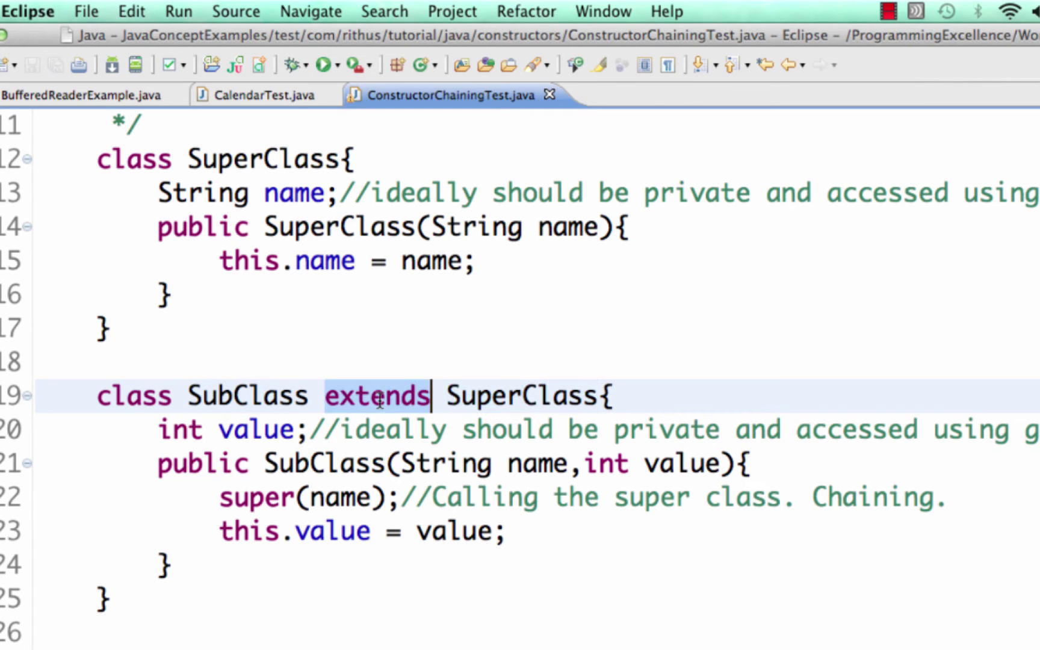
pyautogui.doubleClick(488, 398)
# Review SubClass's int value field and its constructor.
pyautogui.click(256, 399)
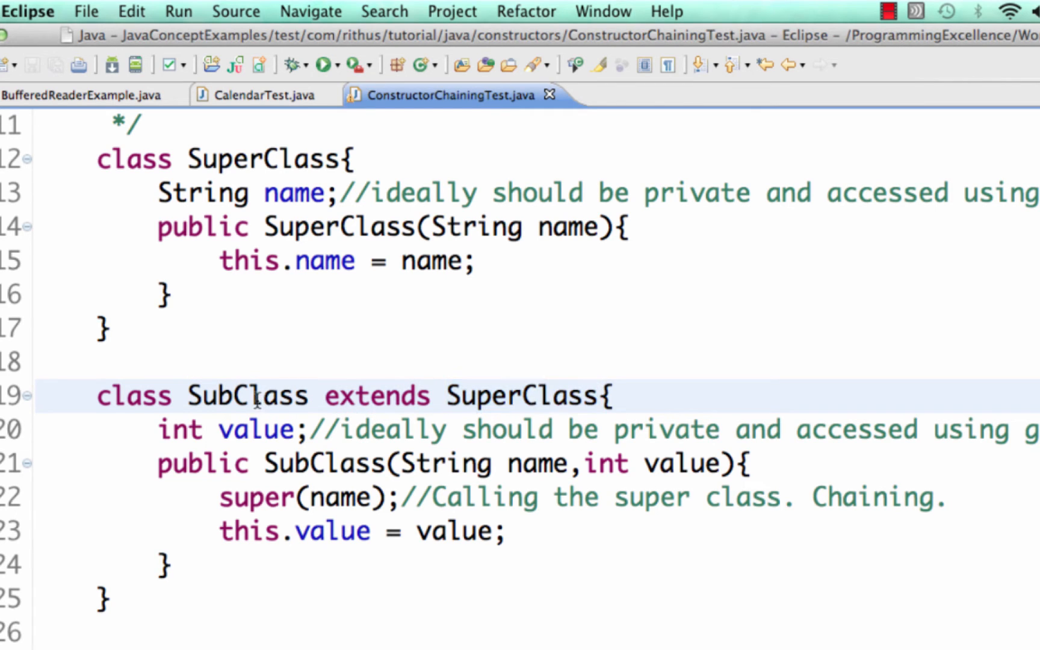
pyautogui.doubleClick(256, 399)
pyautogui.doubleClick(256, 429)
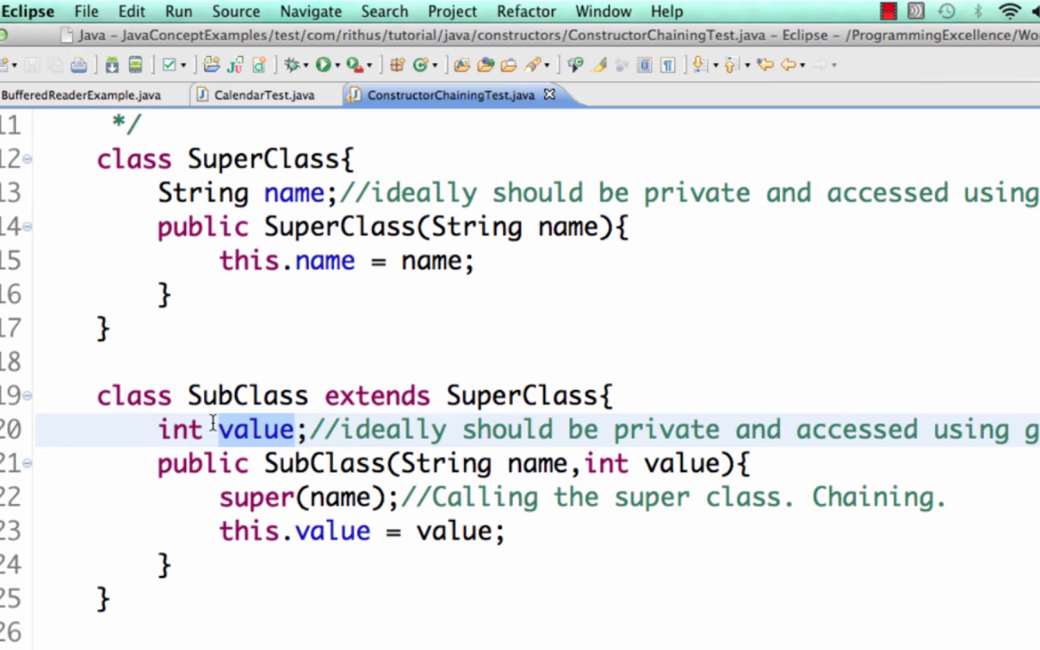
pyautogui.doubleClick(194, 431)
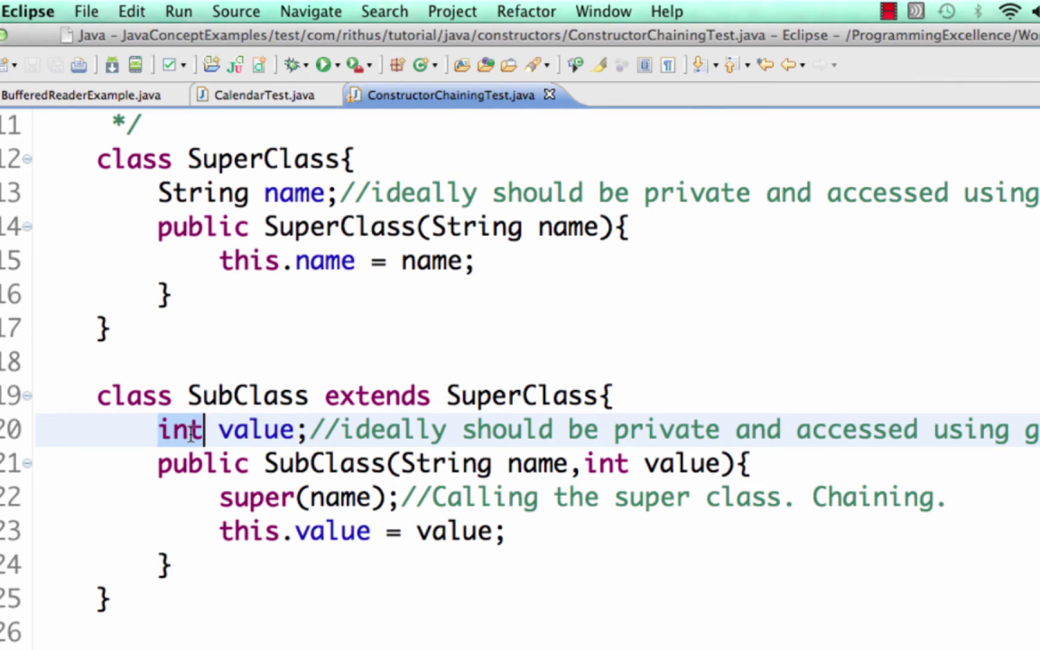
pyautogui.doubleClick(235, 431)
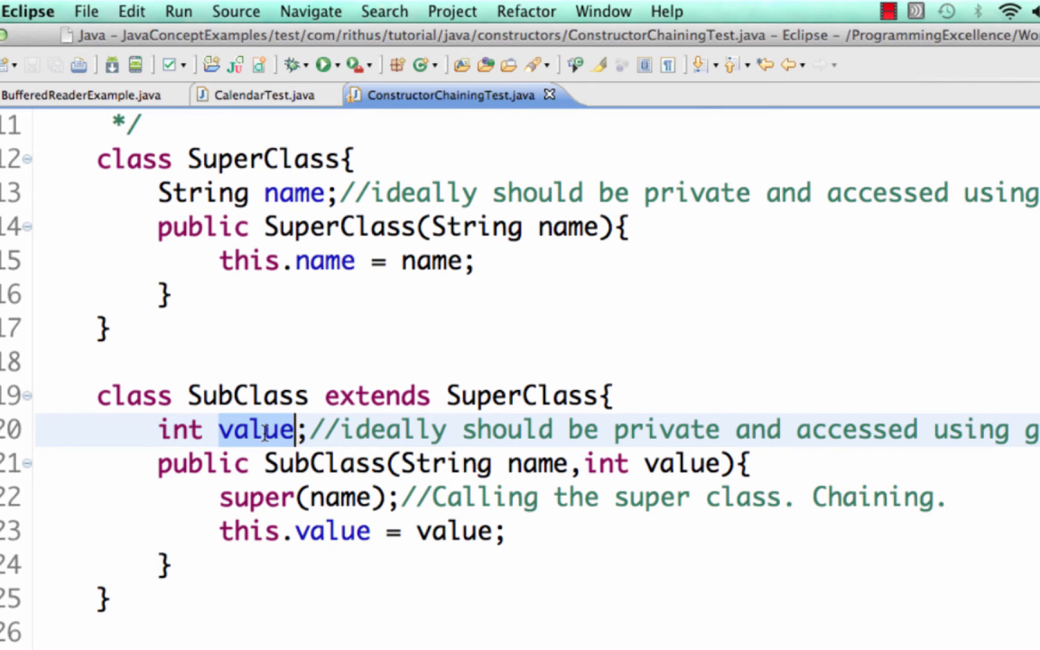
pyautogui.doubleClick(335, 470)
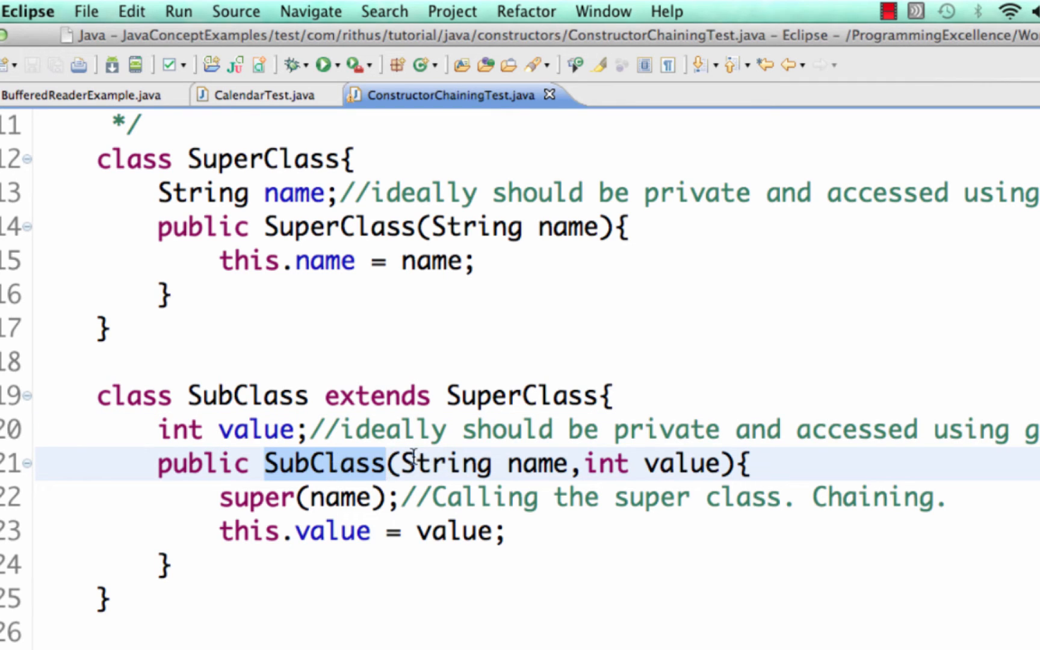
# Review the SubClass constructor's name and value parameters against the parent SuperClass.
pyautogui.click(400, 463)
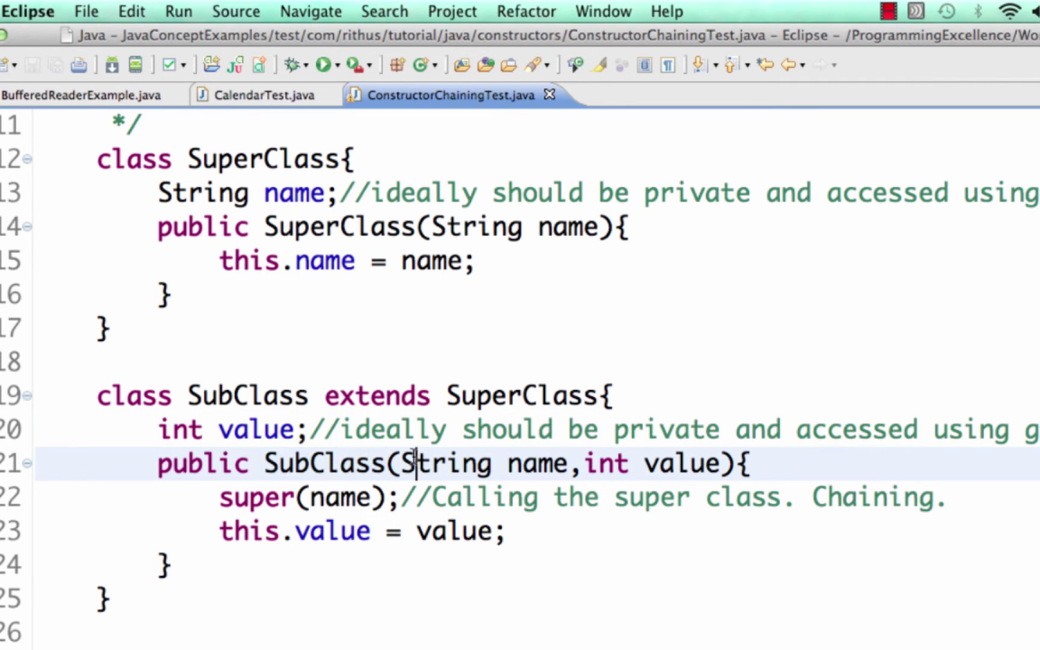
pyautogui.keyDown('shift'); pyautogui.click(723, 463); pyautogui.keyUp('shift')
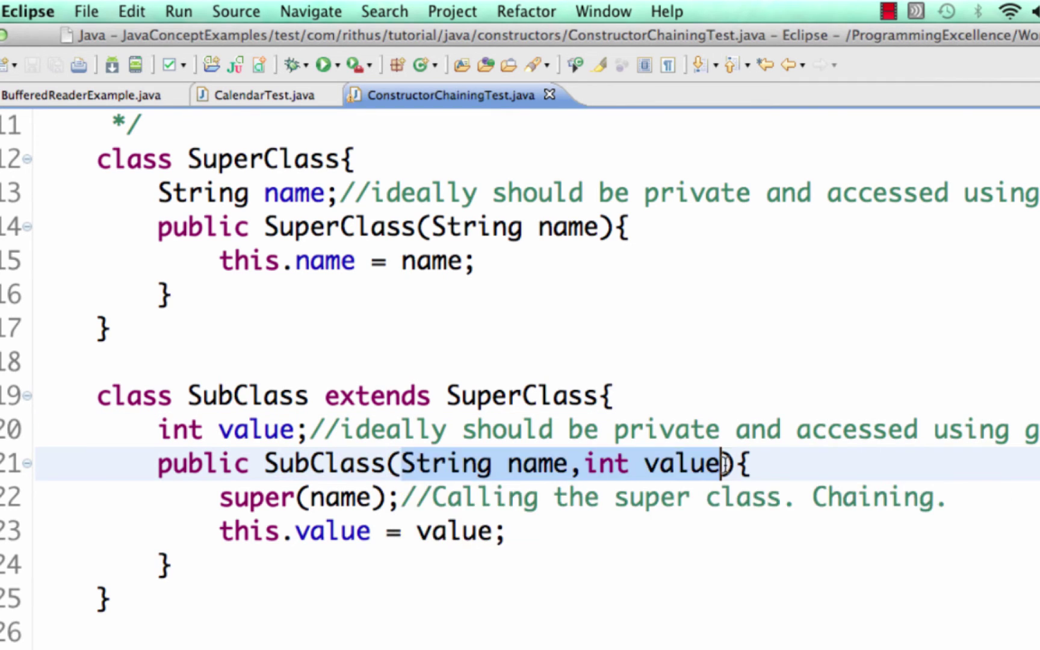
pyautogui.keyDown('shift'); pyautogui.click(569, 466); pyautogui.keyUp('shift')
pyautogui.doubleClick(545, 467)
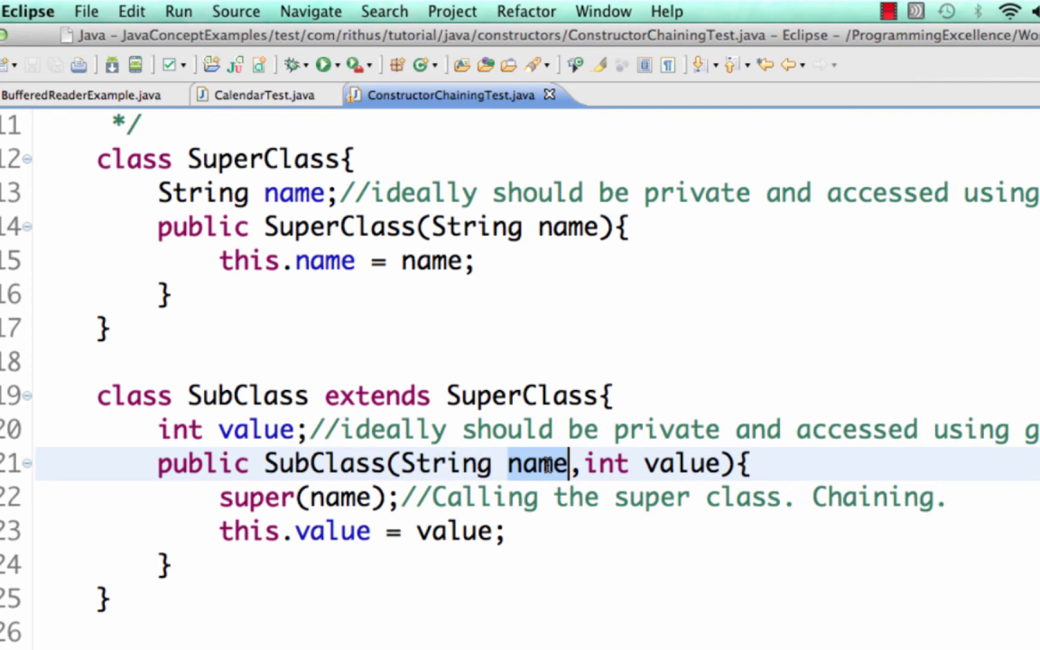
pyautogui.doubleClick(502, 396)
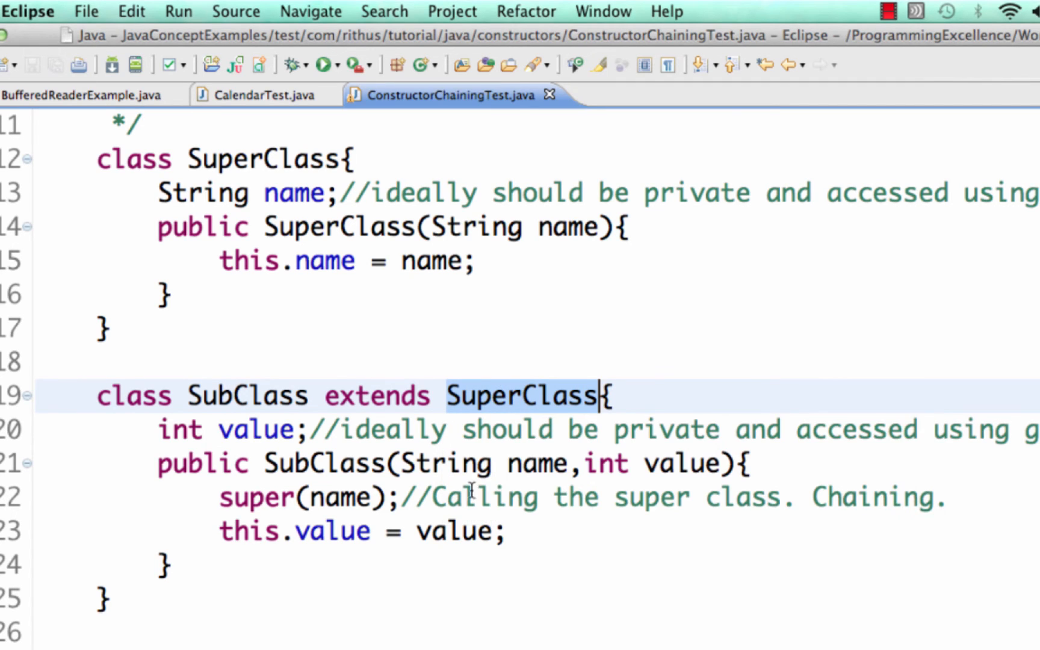
pyautogui.doubleClick(526, 464)
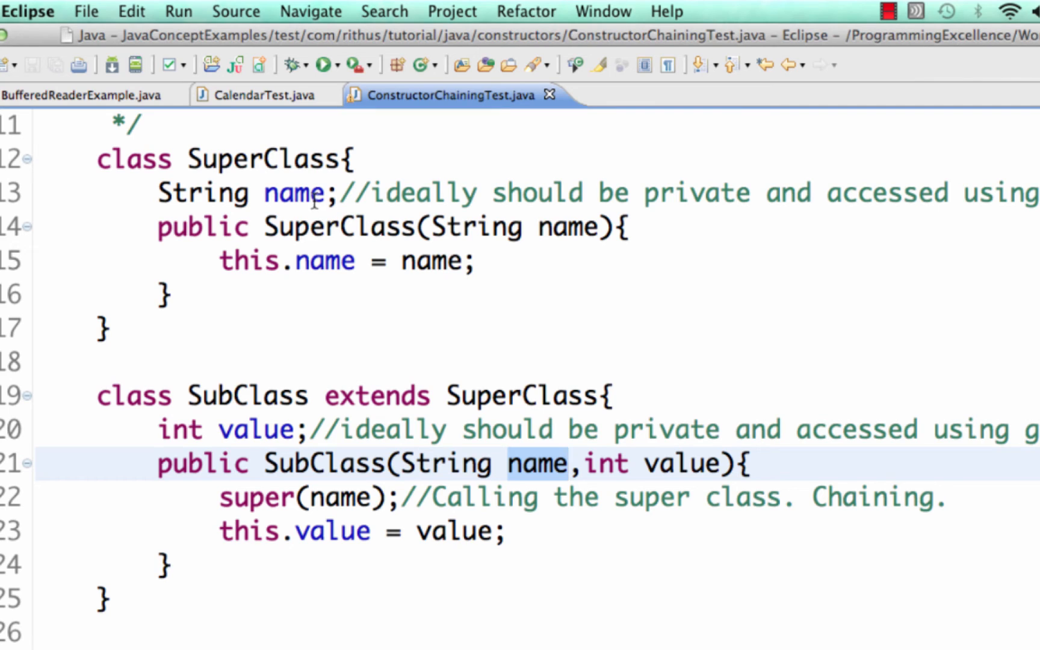
pyautogui.doubleClick(691, 470)
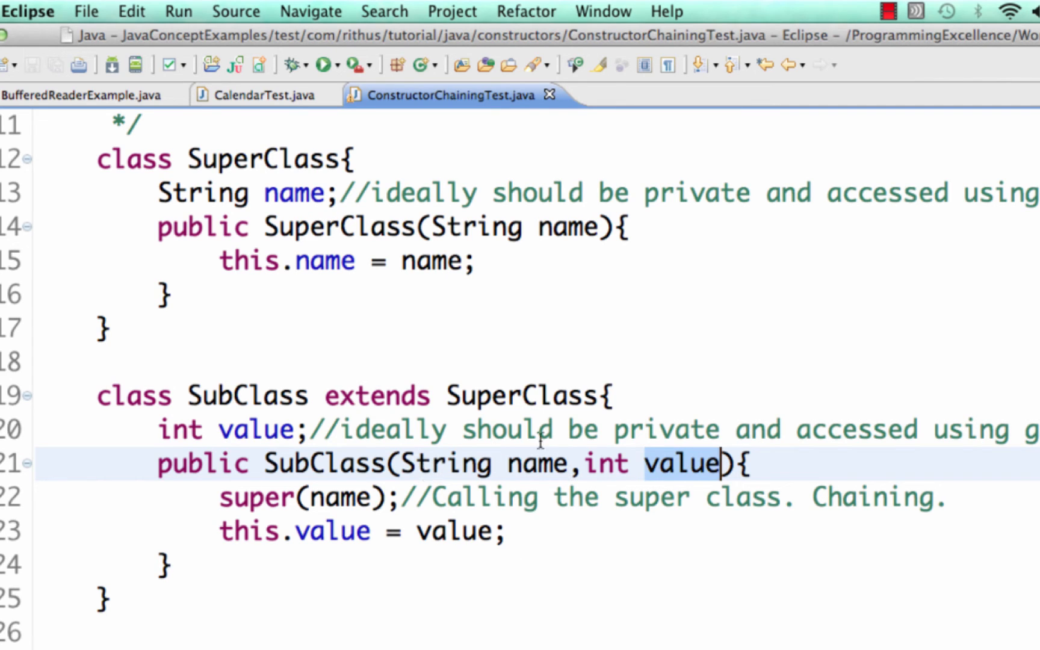
# Trace the super(name) call from SubClass to the SuperClass constructor.
pyautogui.doubleClick(256, 498)
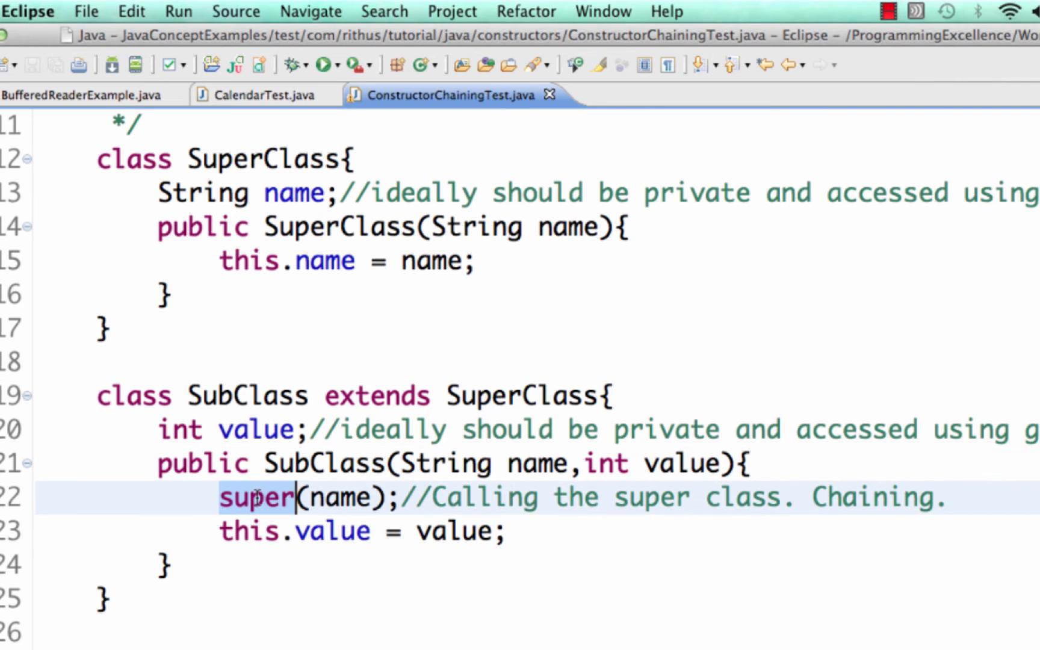
pyautogui.hotkey('shift', 'Right')
pyautogui.hotkey('shift', 'Right')
pyautogui.hotkey('shift', 'Right')
pyautogui.hotkey('shift', 'Right')
pyautogui.hotkey('shift', 'Right')
pyautogui.hotkey('shift', 'Right')
pyautogui.hotkey('shift', 'Right')
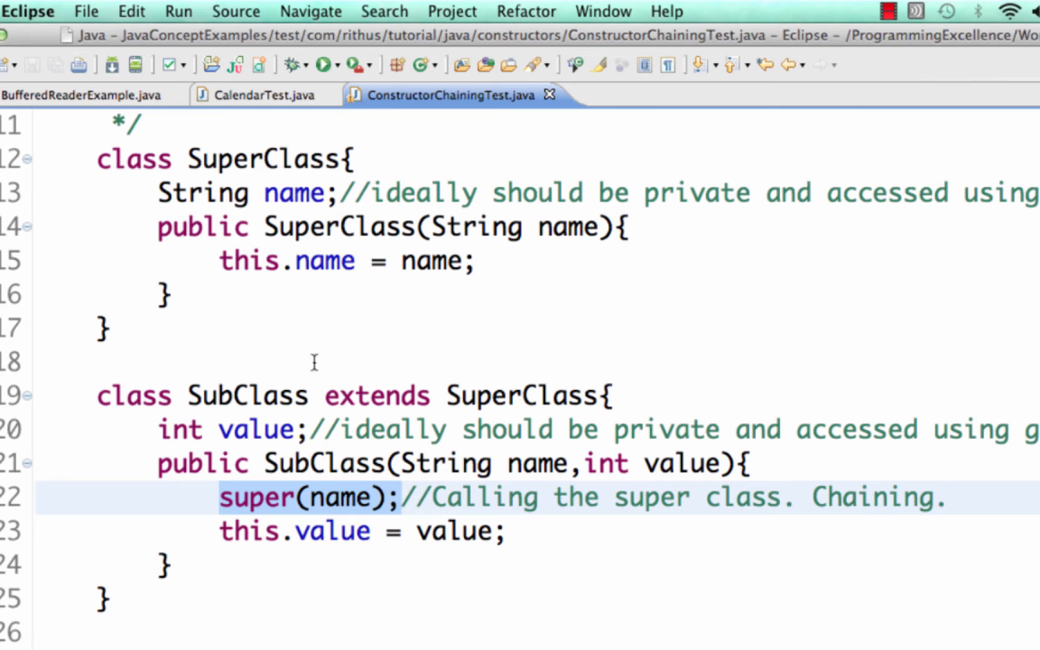
pyautogui.doubleClick(252, 395)
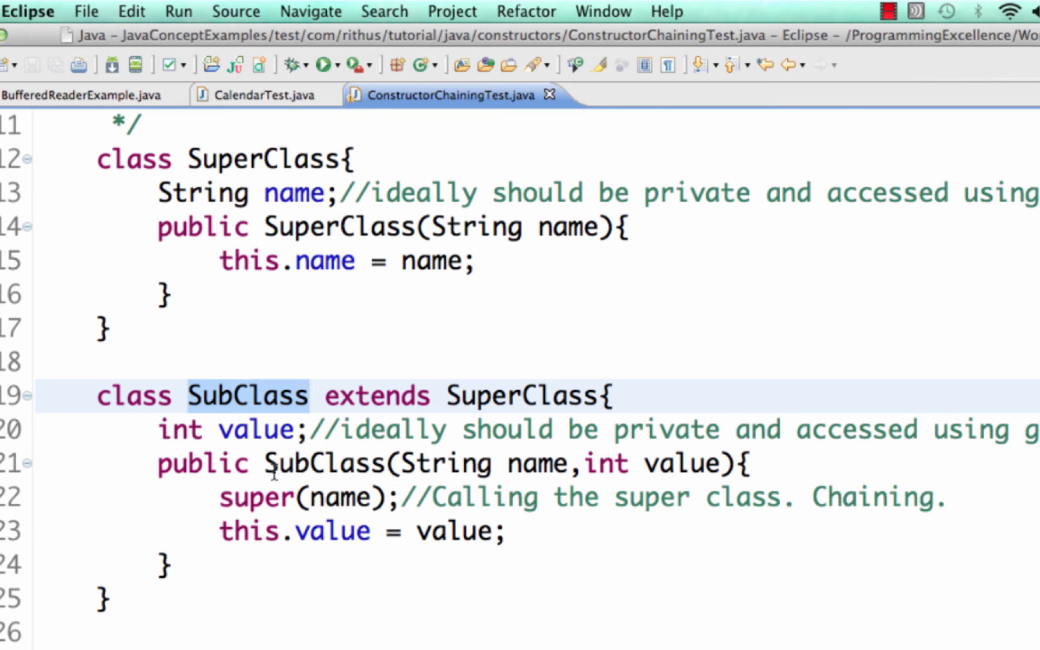
pyautogui.doubleClick(252, 498)
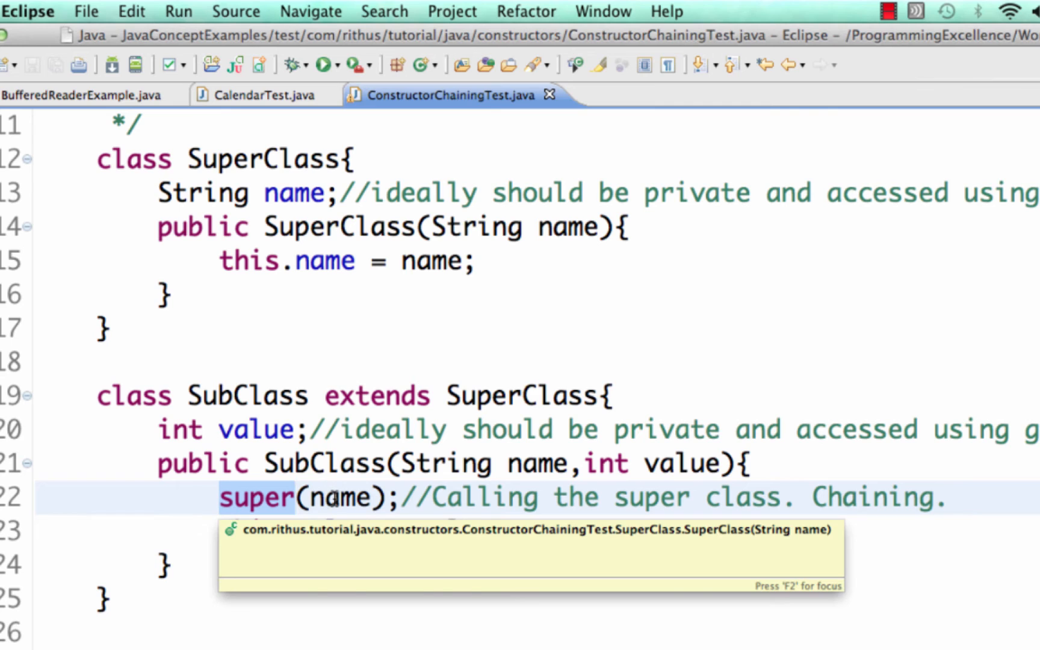
pyautogui.doubleClick(335, 497)
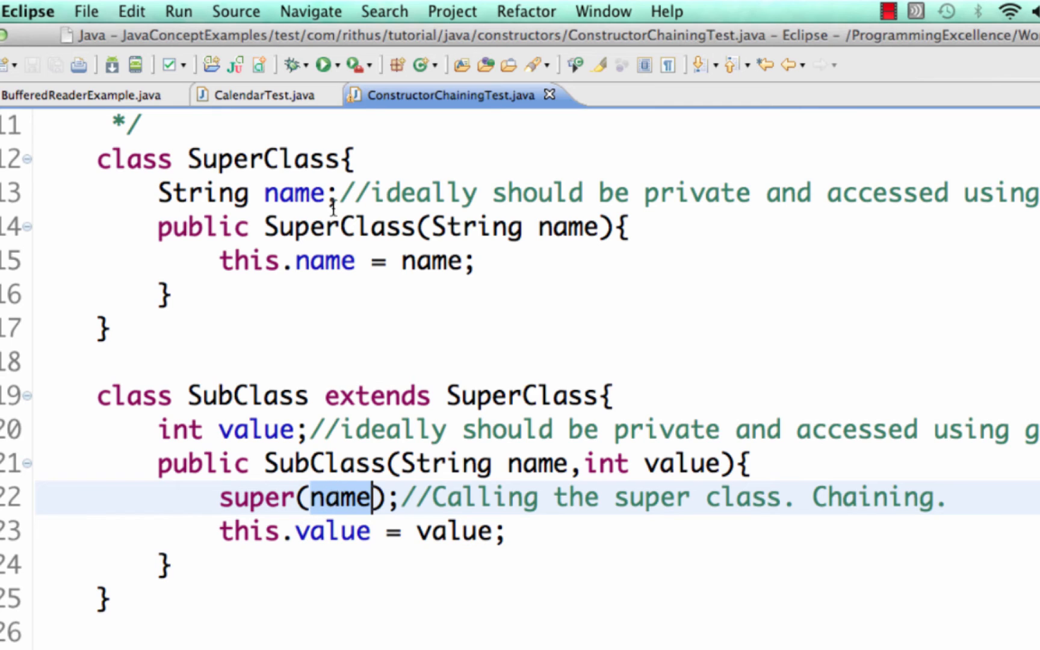
pyautogui.doubleClick(325, 230)
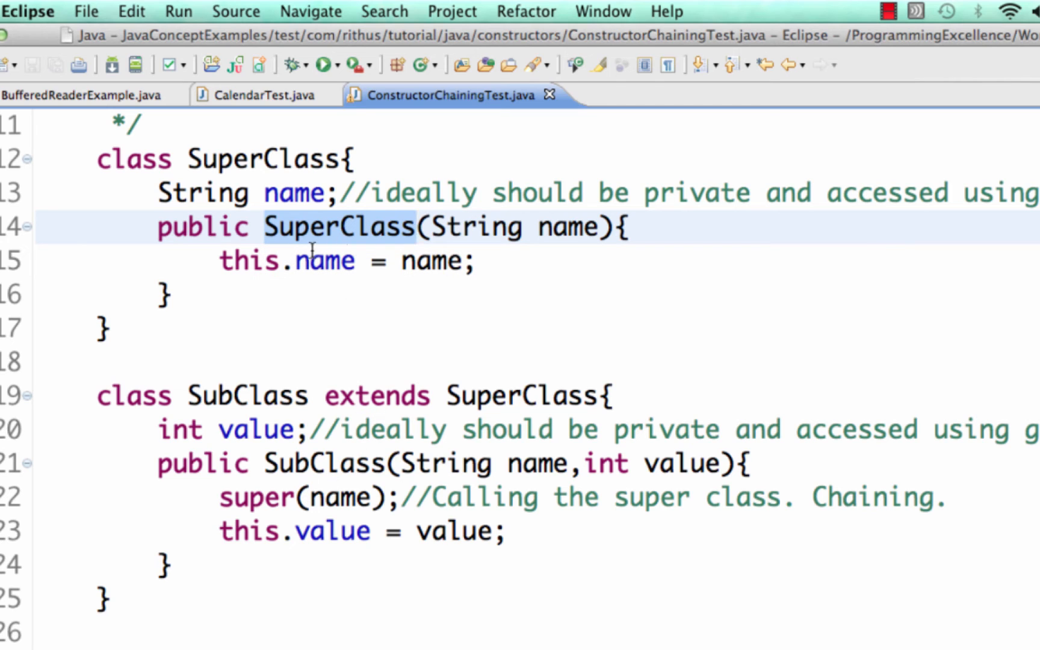
# Inspect the name argument passed to super and the this.value assignment.
pyautogui.doubleClick(274, 491)
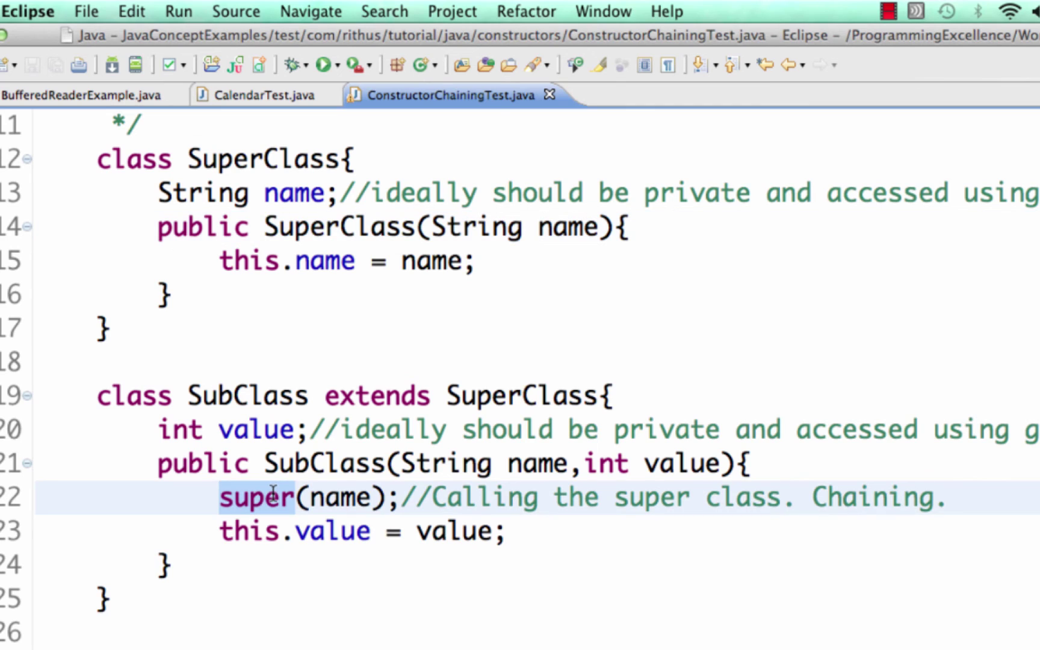
pyautogui.doubleClick(325, 494)
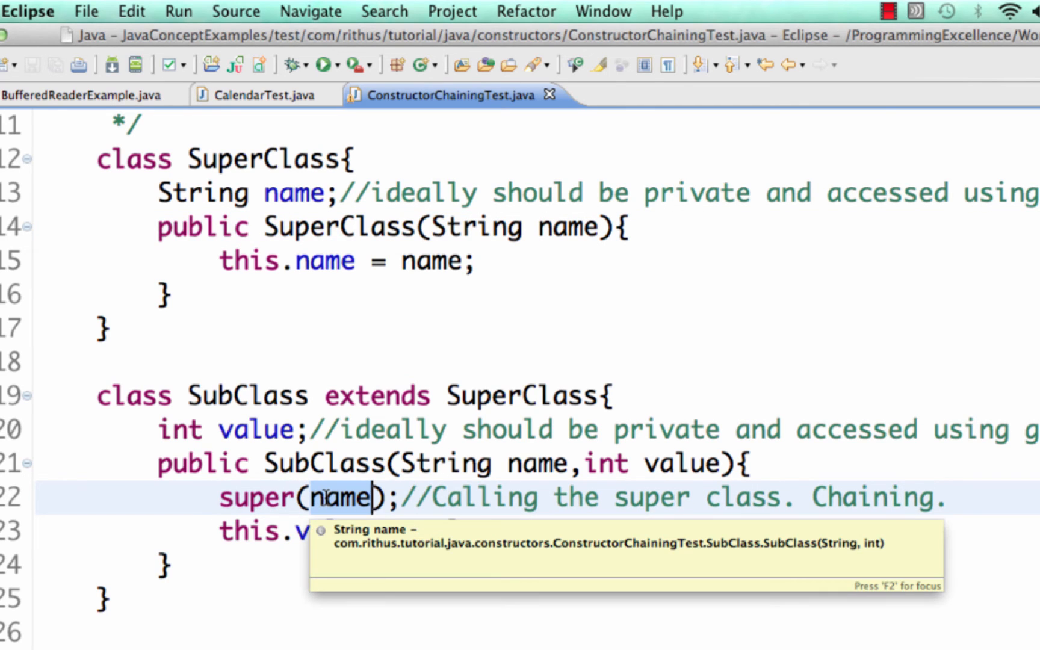
pyautogui.press('Down')
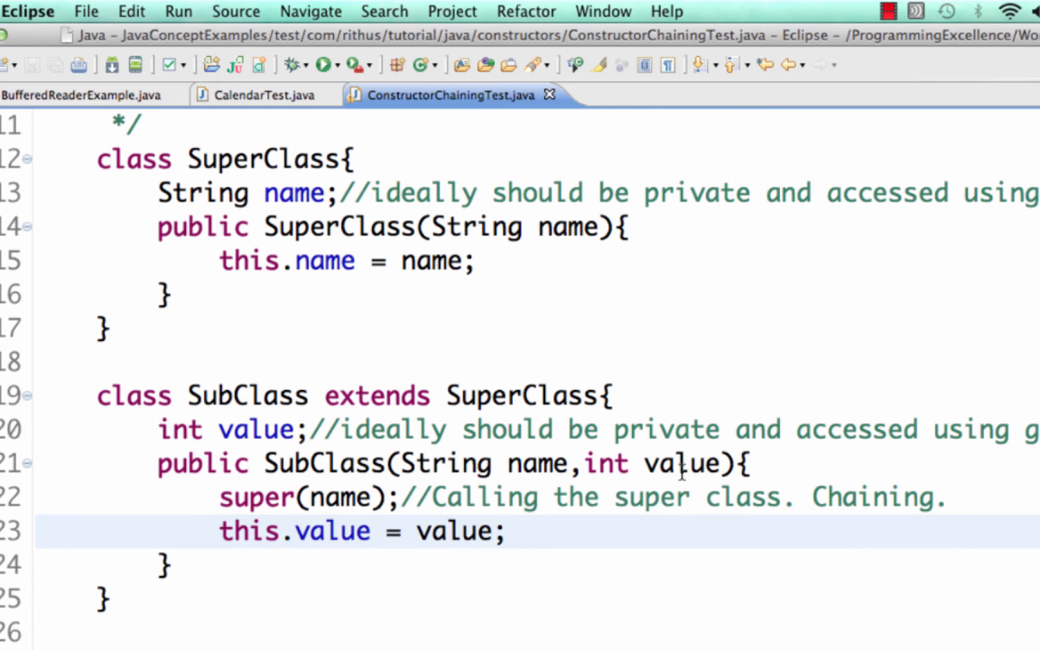
pyautogui.doubleClick(679, 465)
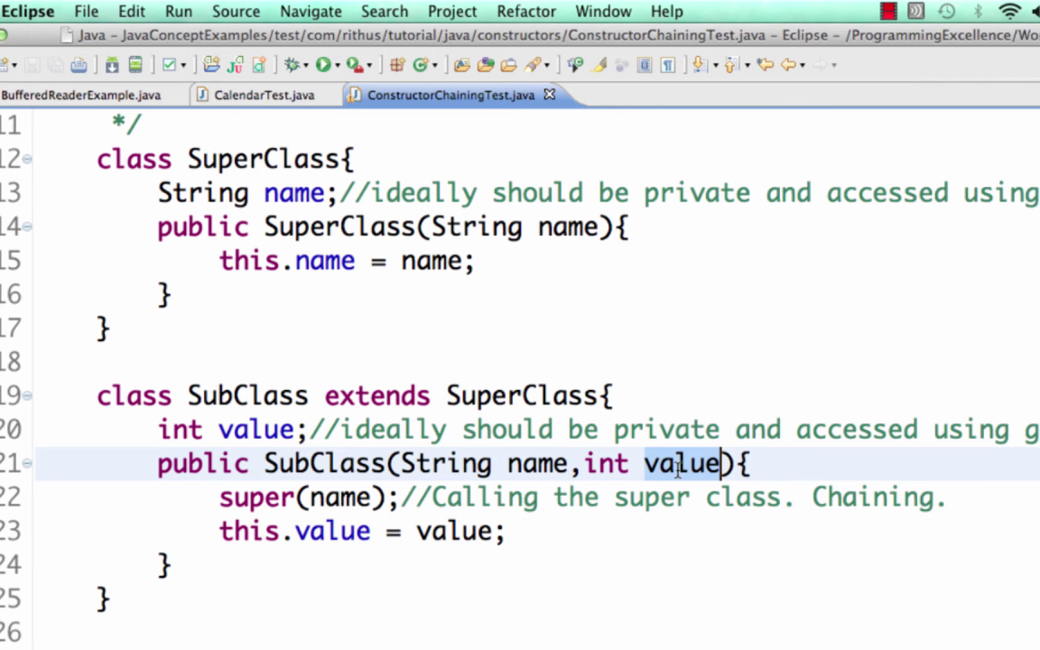
pyautogui.click(506, 532)
pyautogui.press('Up')
pyautogui.press('Up')
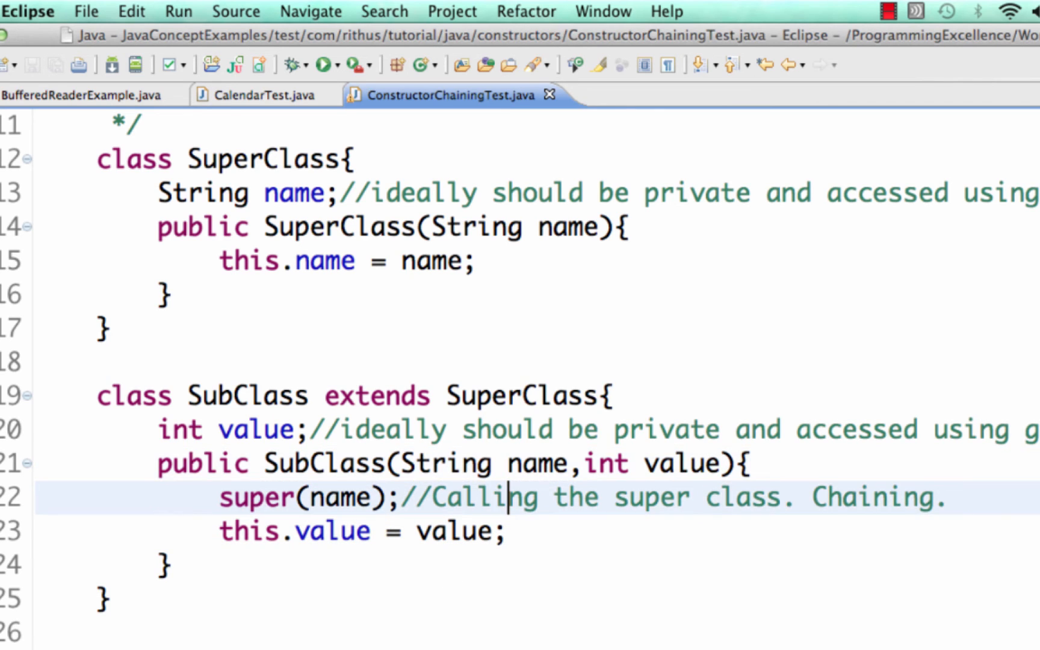
# Review the whole SubClass constructor body, its value parameter and the super call details.
pyautogui.click(280, 396)
pyautogui.doubleClick(280, 396)
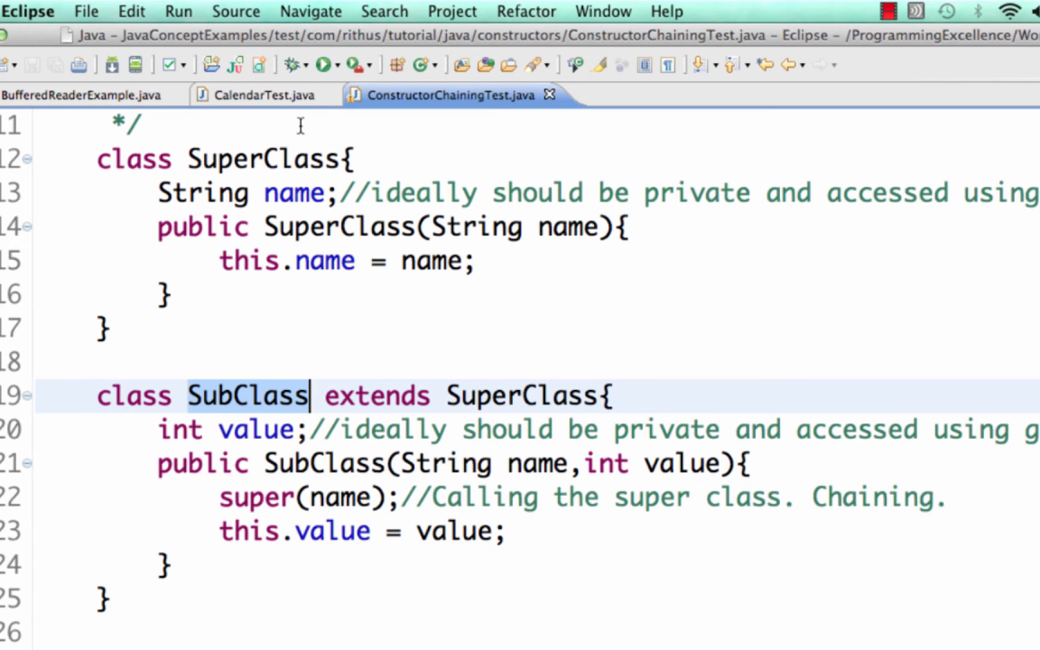
pyautogui.doubleClick(257, 159)
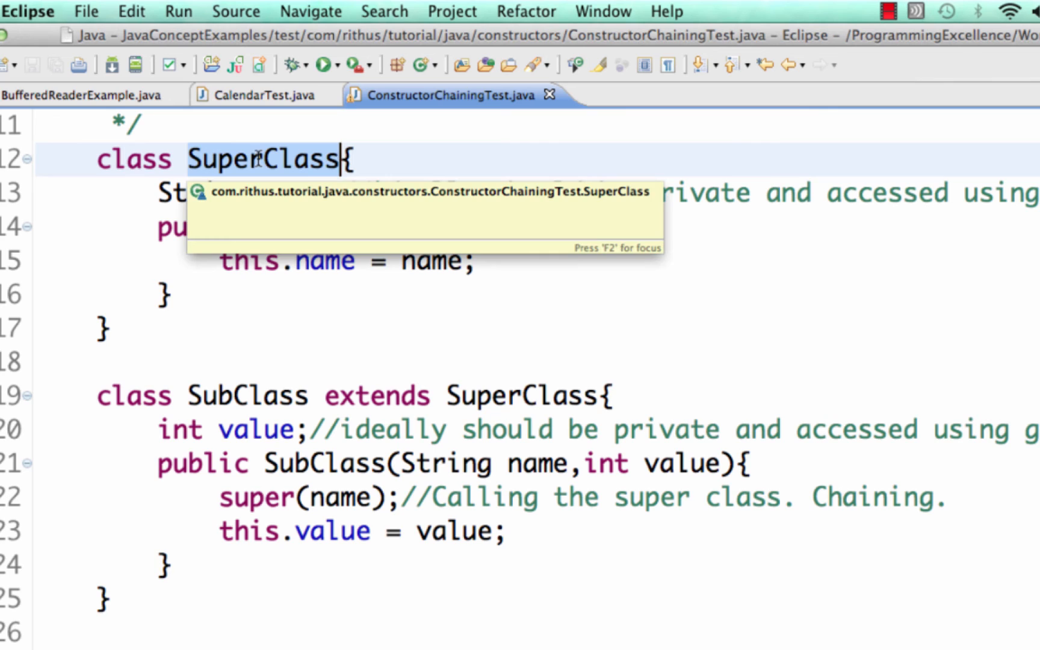
pyautogui.click(311, 469)
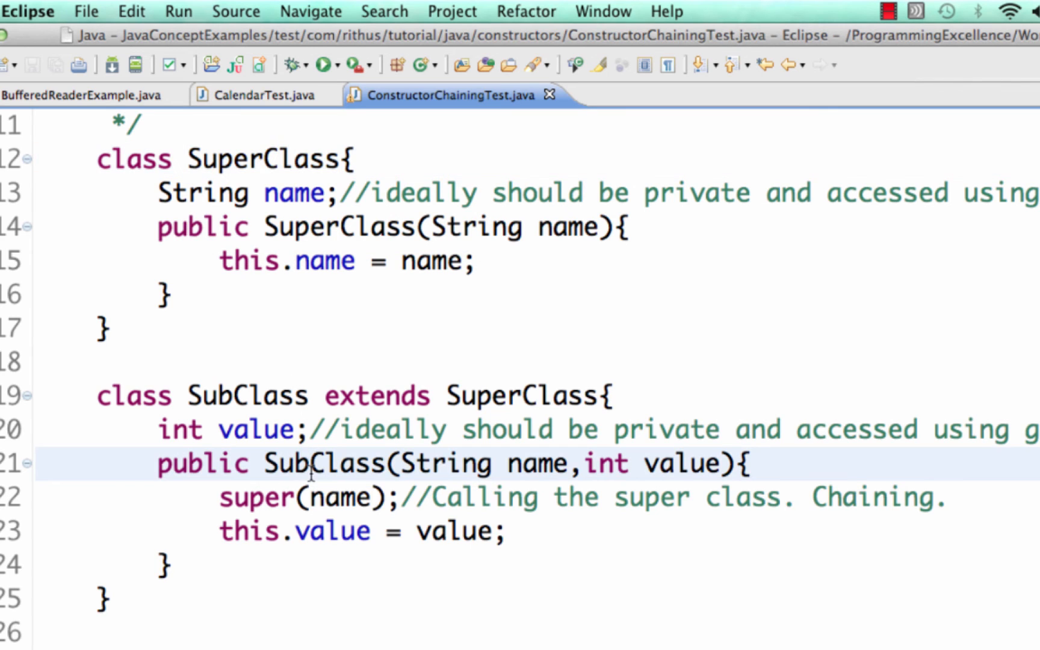
pyautogui.moveTo(760, 463); pyautogui.dragTo(171, 566)
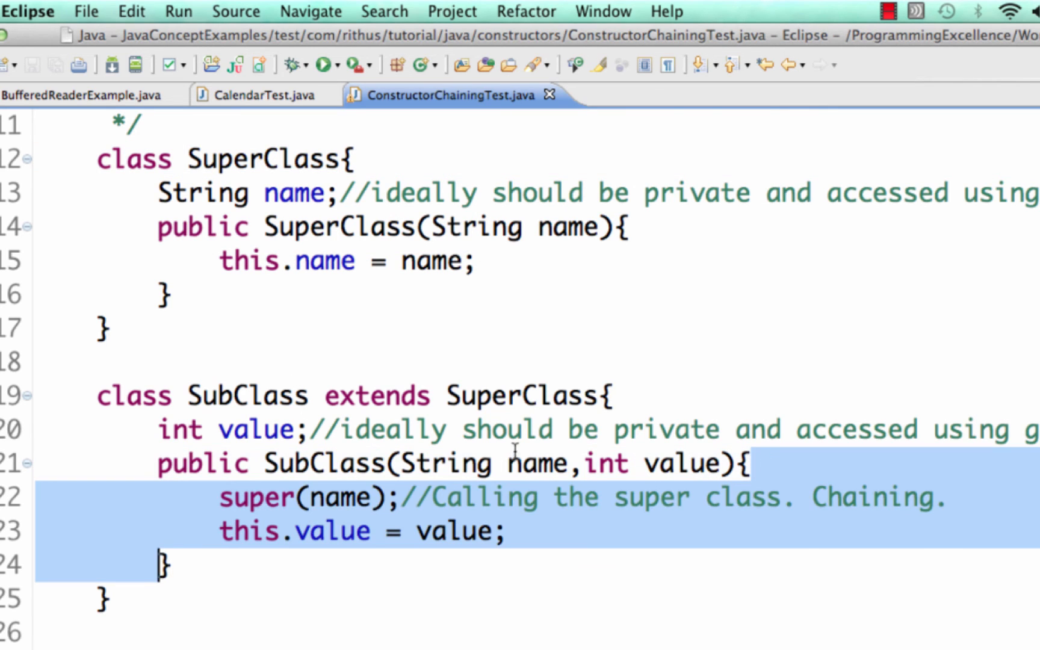
pyautogui.doubleClick(674, 463)
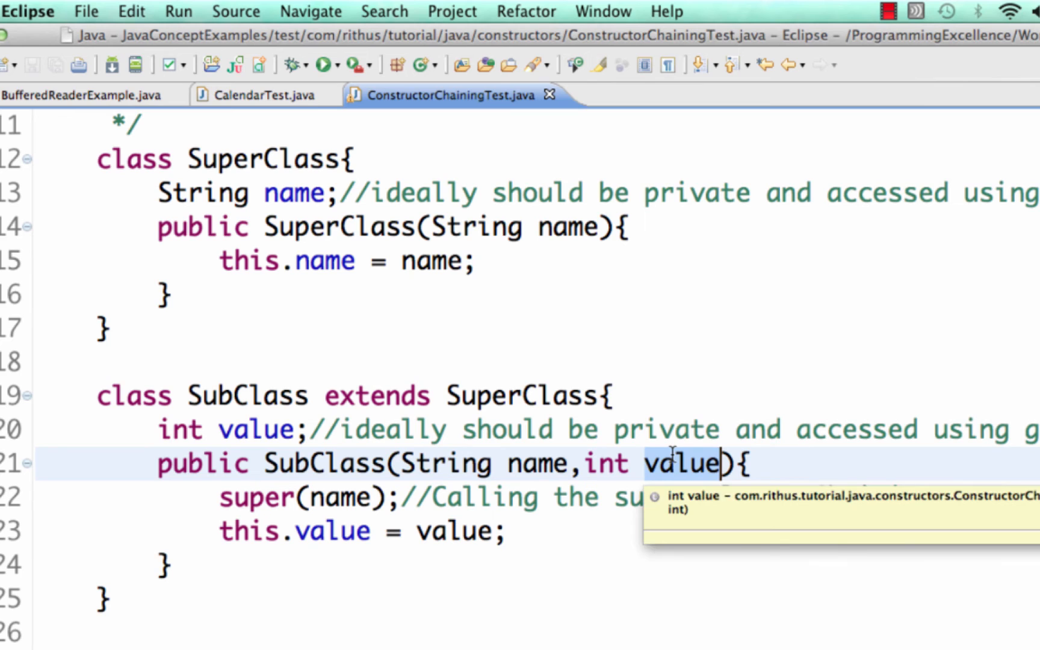
pyautogui.click(265, 505)
pyautogui.doubleClick(265, 500)
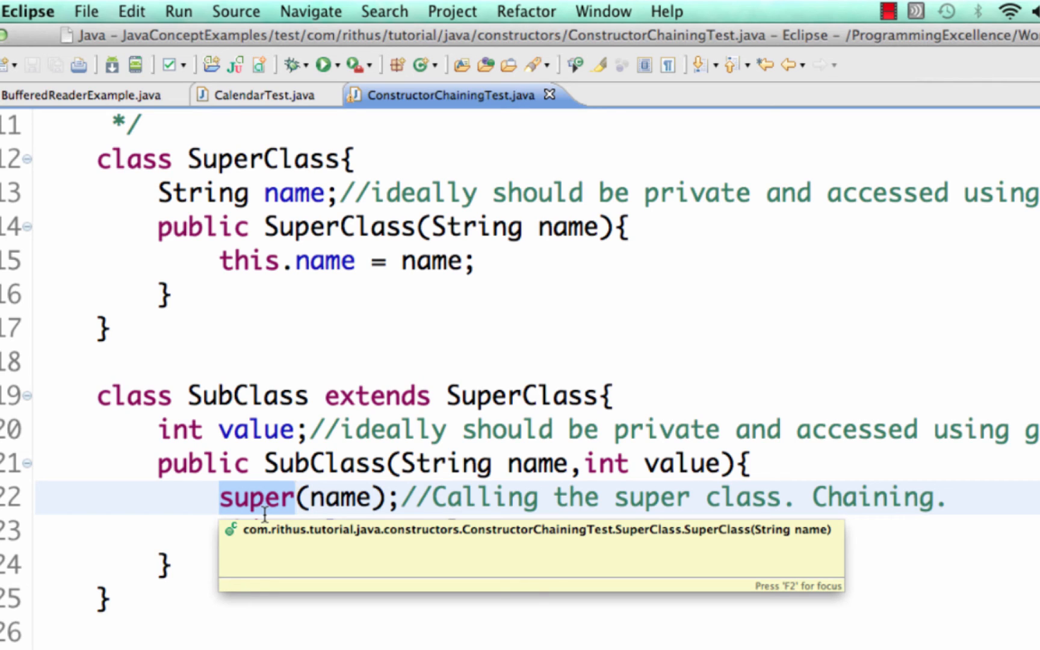
# Delete the unused SuperClass superClass line from the test method.
pyautogui.press('Down')
pyautogui.press('Down')
pyautogui.press('Down')
pyautogui.press('Down')
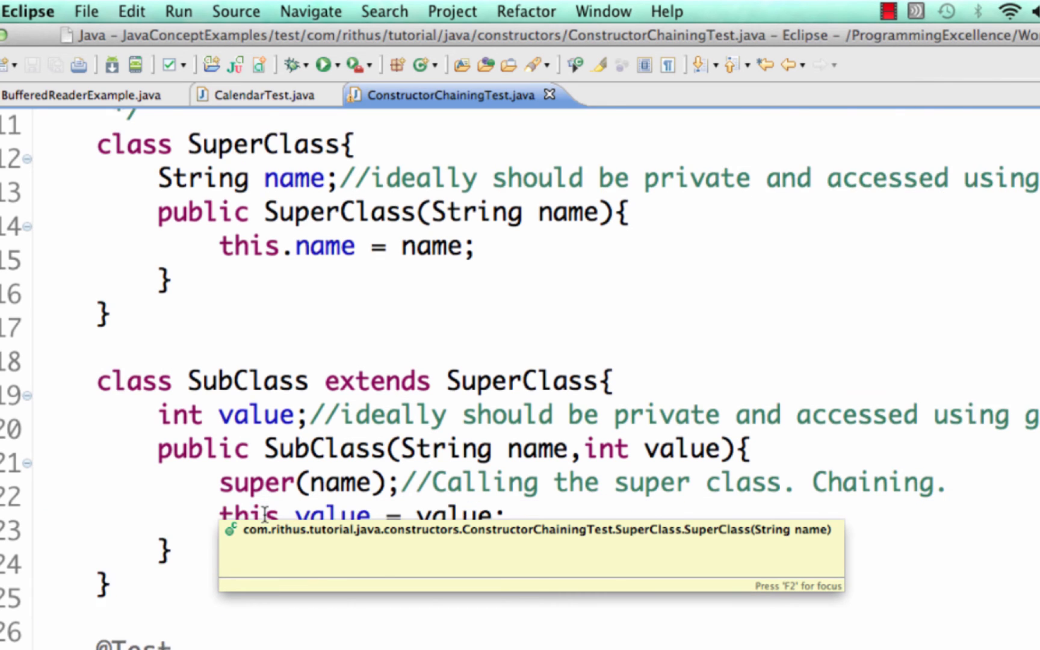
pyautogui.scroll(-5, 264, 513)
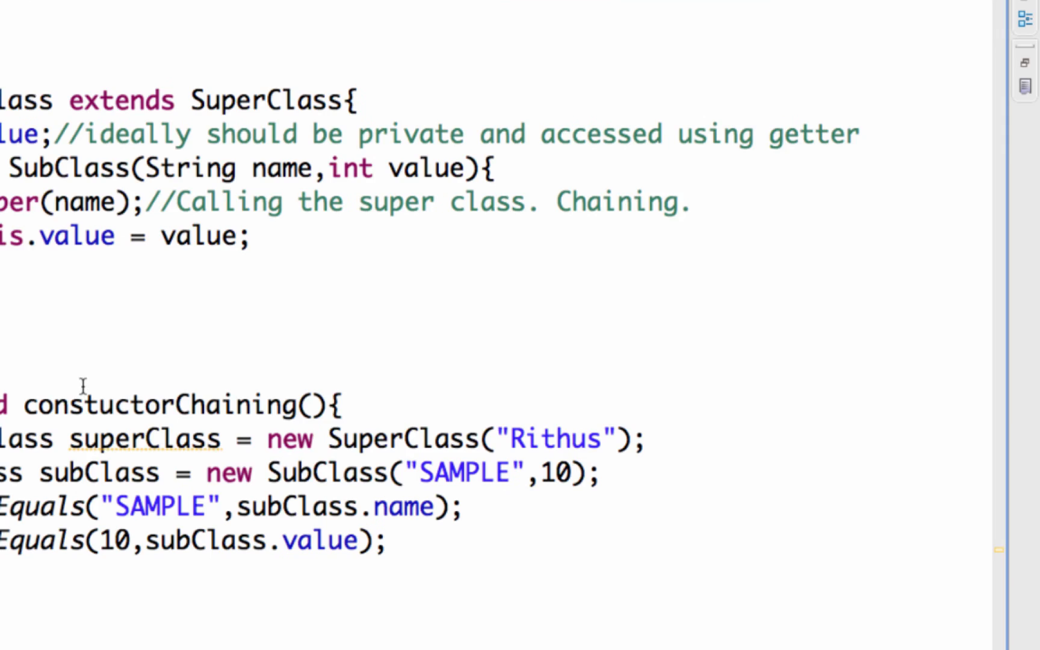
pyautogui.click(72, 437)
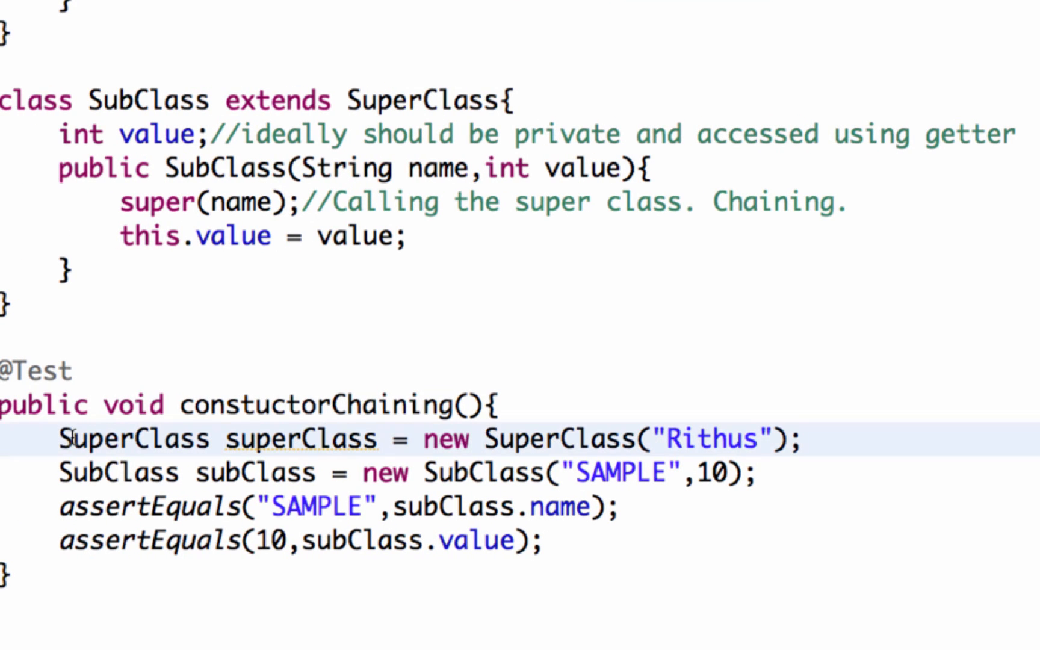
pyautogui.hotkey('ctrl', 'd')
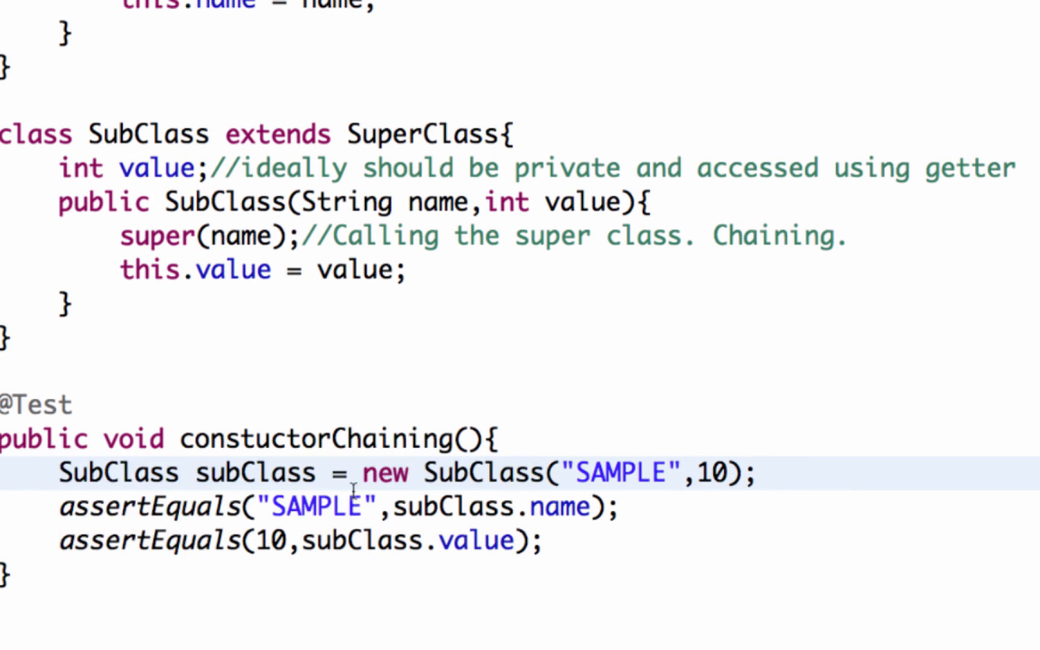
# Walk through new SubClass("SAMPLE", 10) and the assertions on subClass.name and subClass.value.
pyautogui.doubleClick(275, 471)
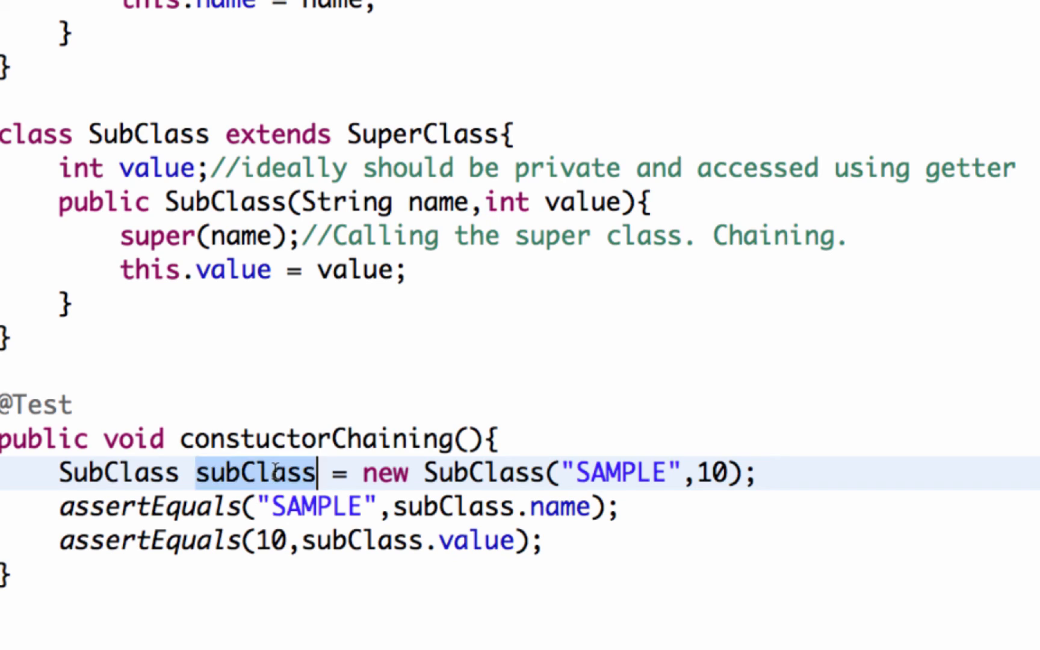
pyautogui.doubleClick(623, 473)
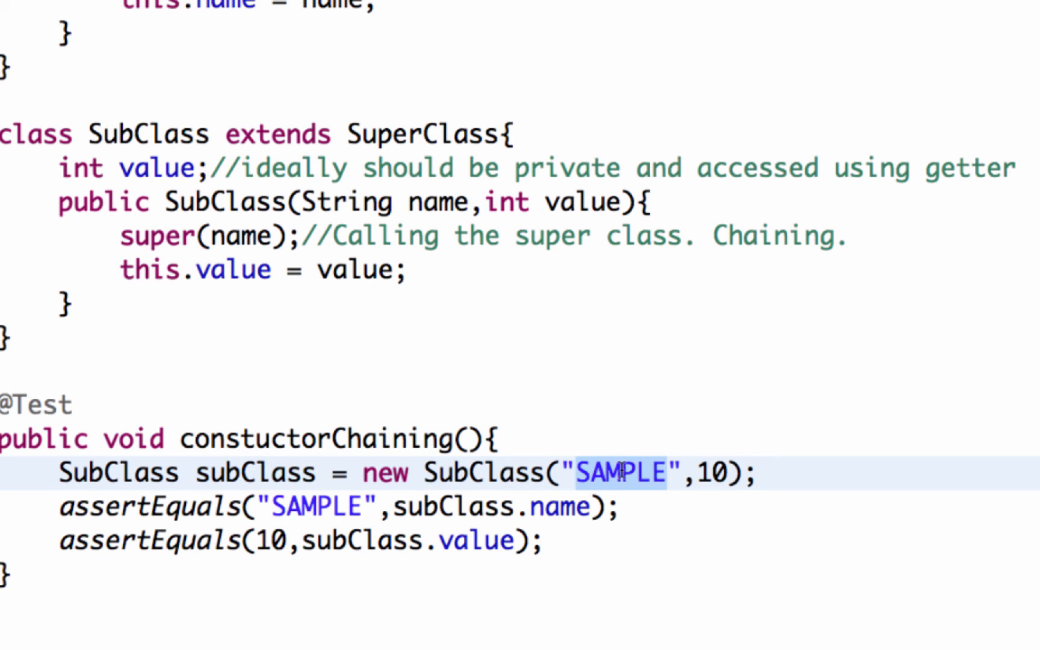
pyautogui.doubleClick(713, 473)
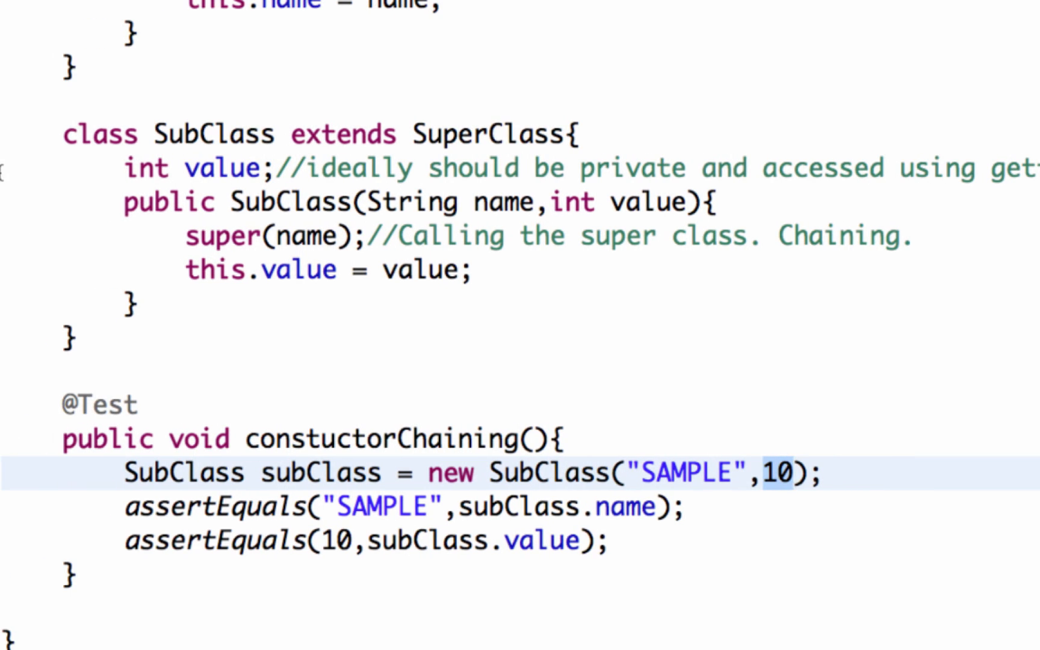
pyautogui.doubleClick(382, 506)
pyautogui.doubleClick(525, 506)
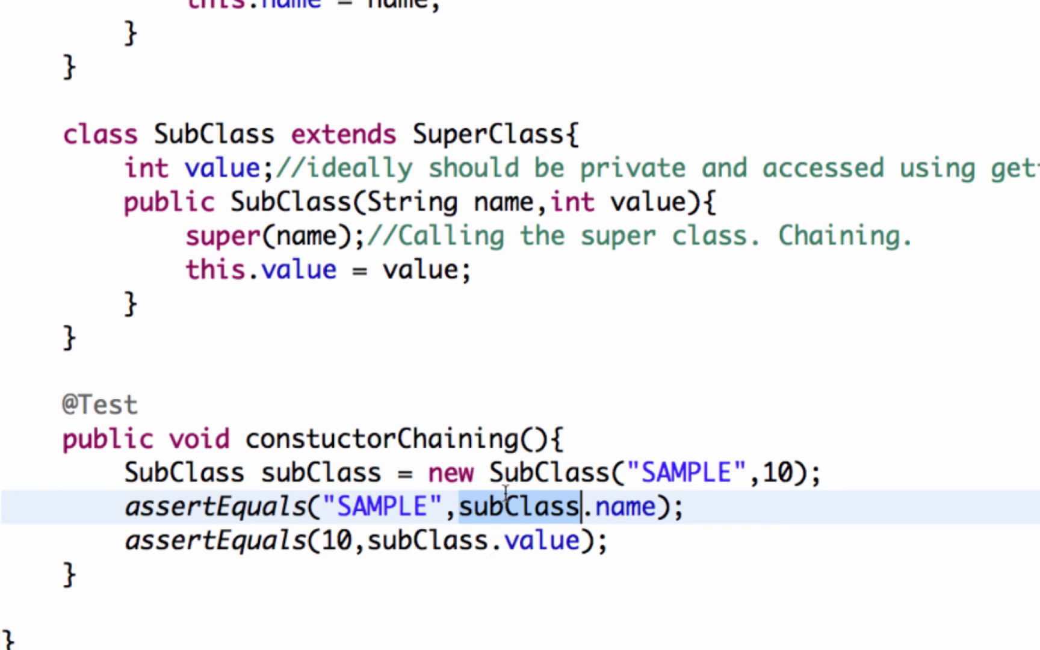
pyautogui.doubleClick(612, 504)
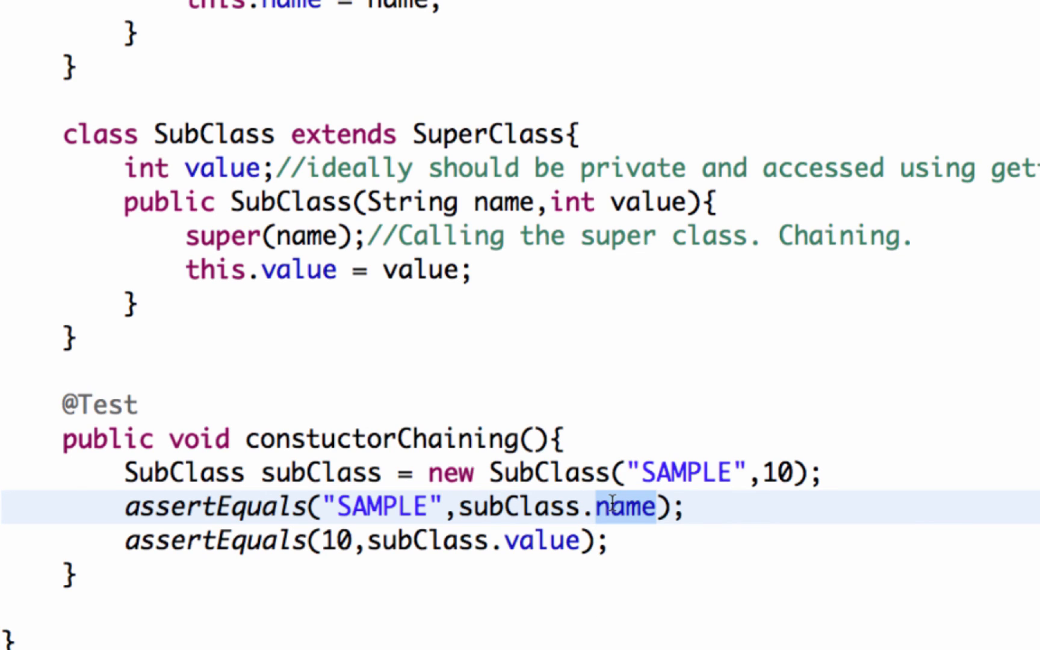
pyautogui.doubleClick(546, 538)
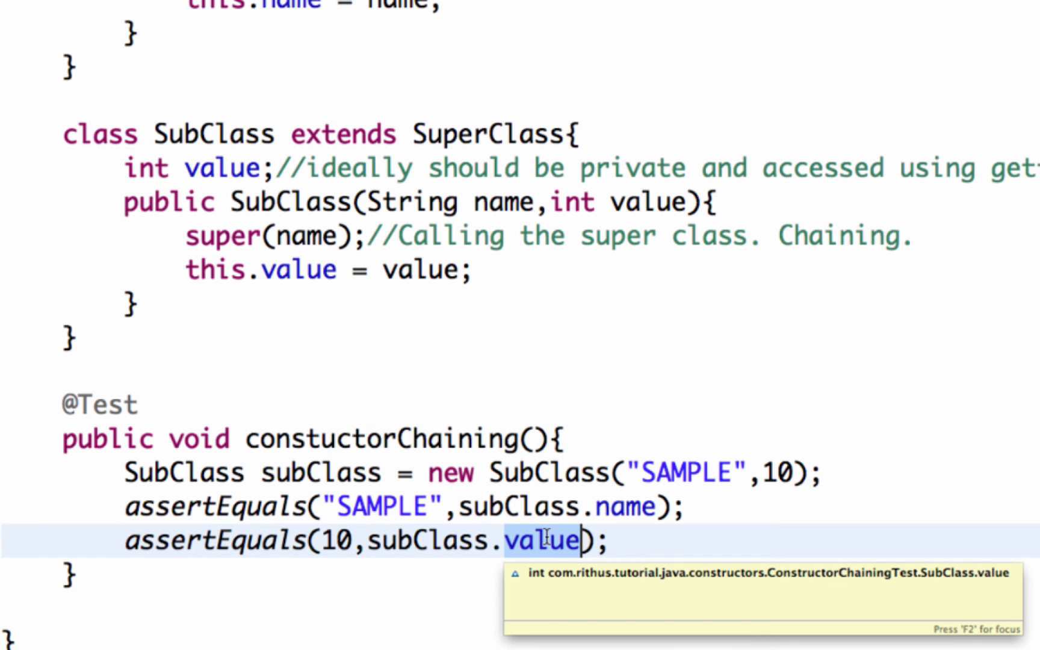
pyautogui.click(420, 167)
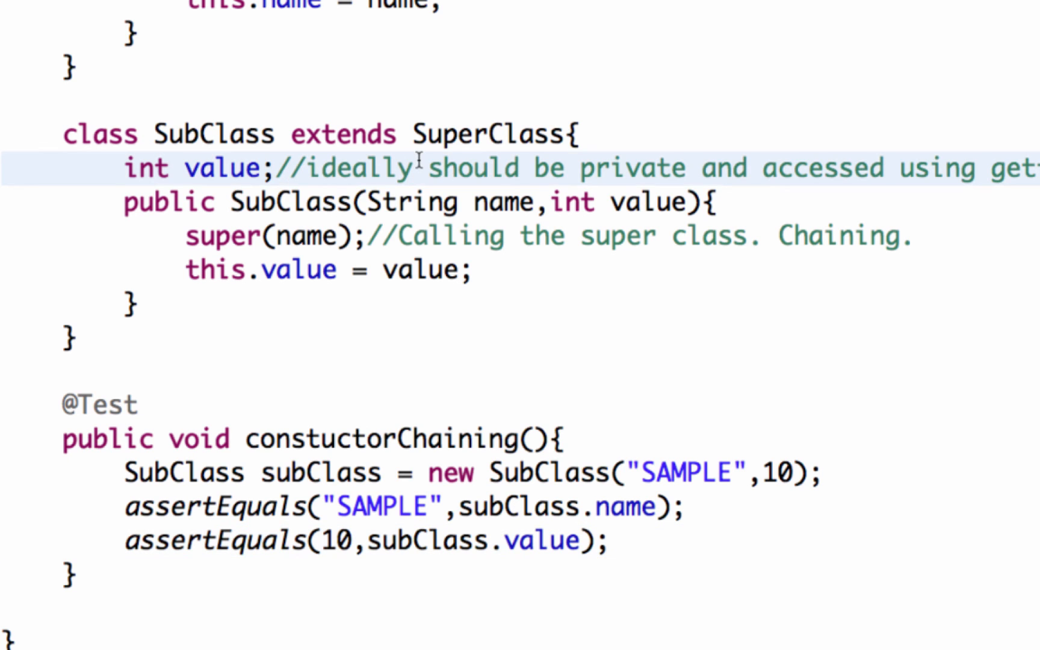
pyautogui.press('Up')
pyautogui.press('Up')
pyautogui.press('Up')
pyautogui.press('Up')
pyautogui.press('Up')
pyautogui.press('Up')
pyautogui.press('Up')
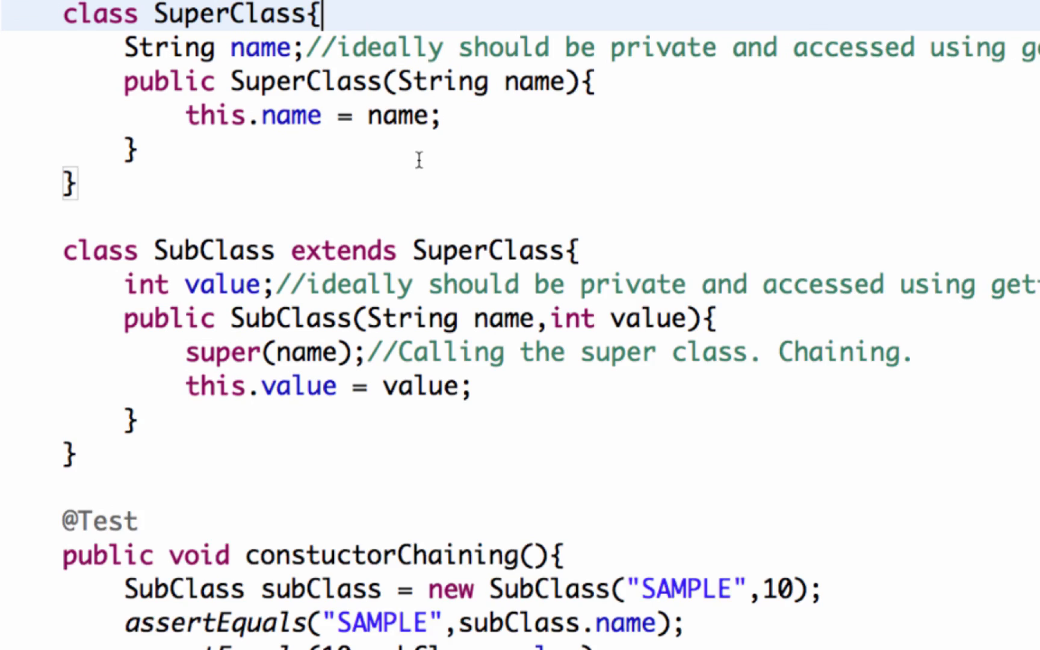
pyautogui.press('Up')
pyautogui.press('Up')
pyautogui.press('Up')
pyautogui.doubleClick(255, 114)
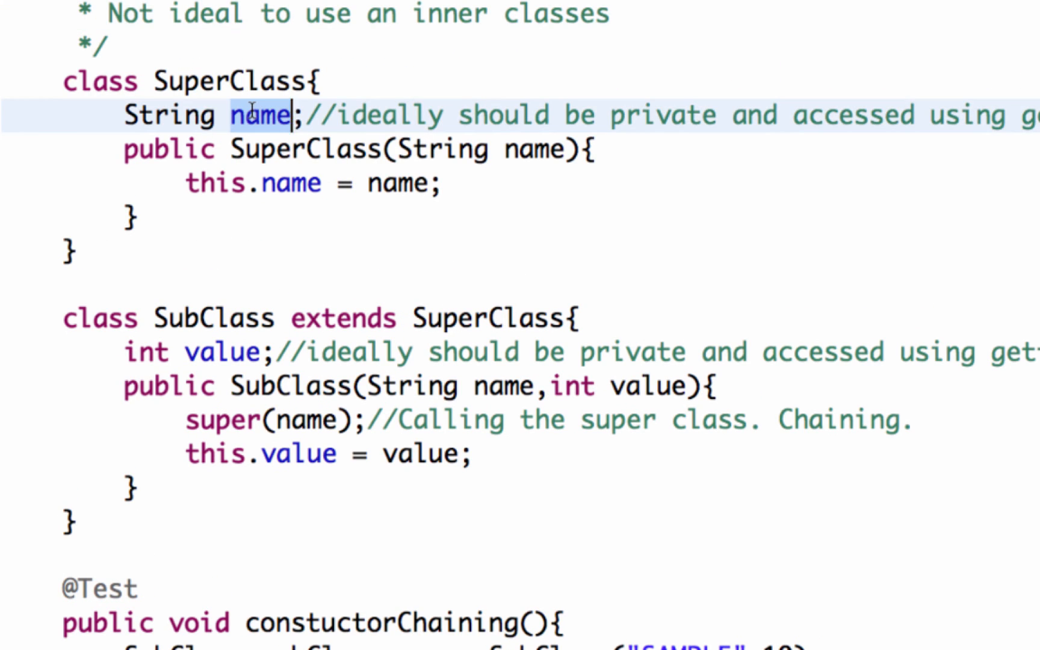
pyautogui.doubleClick(238, 352)
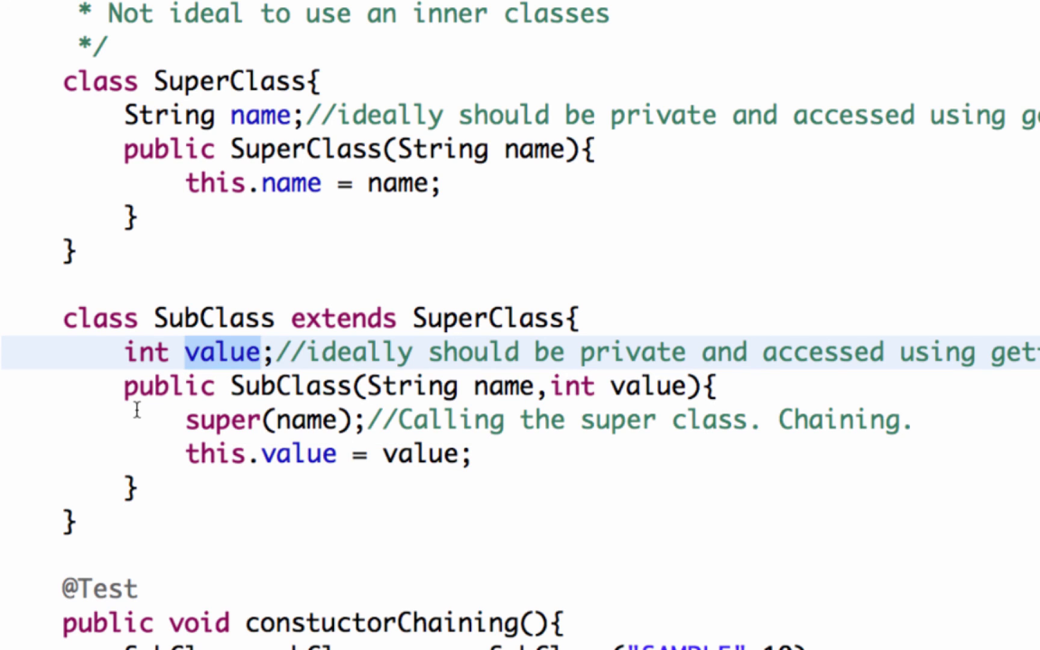
pyautogui.scroll(-3, 195, 553)
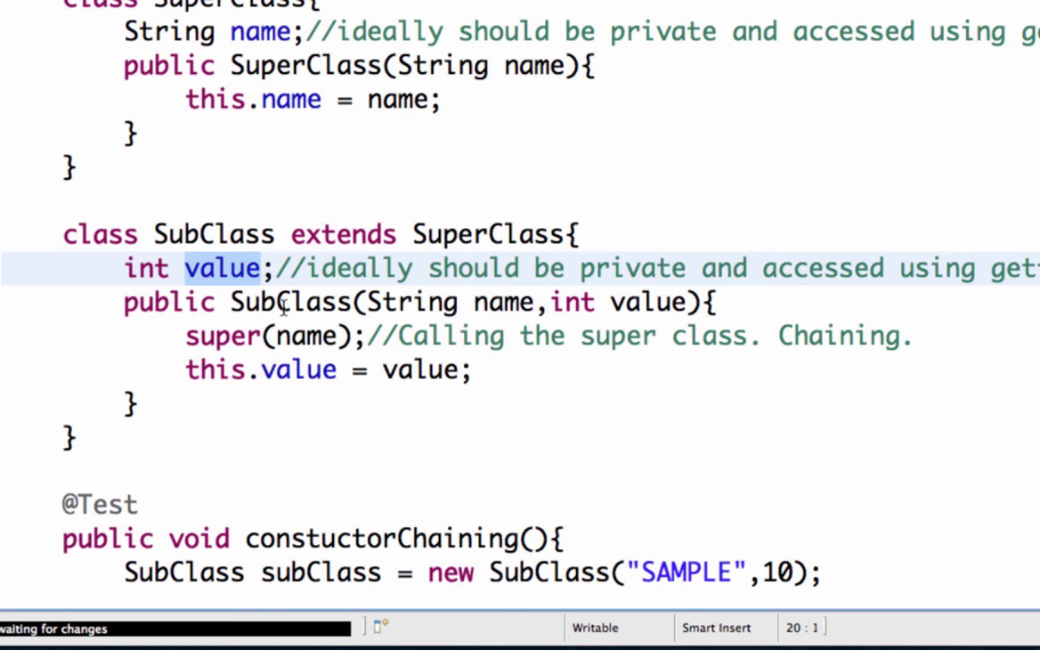
pyautogui.moveTo(280, 387)
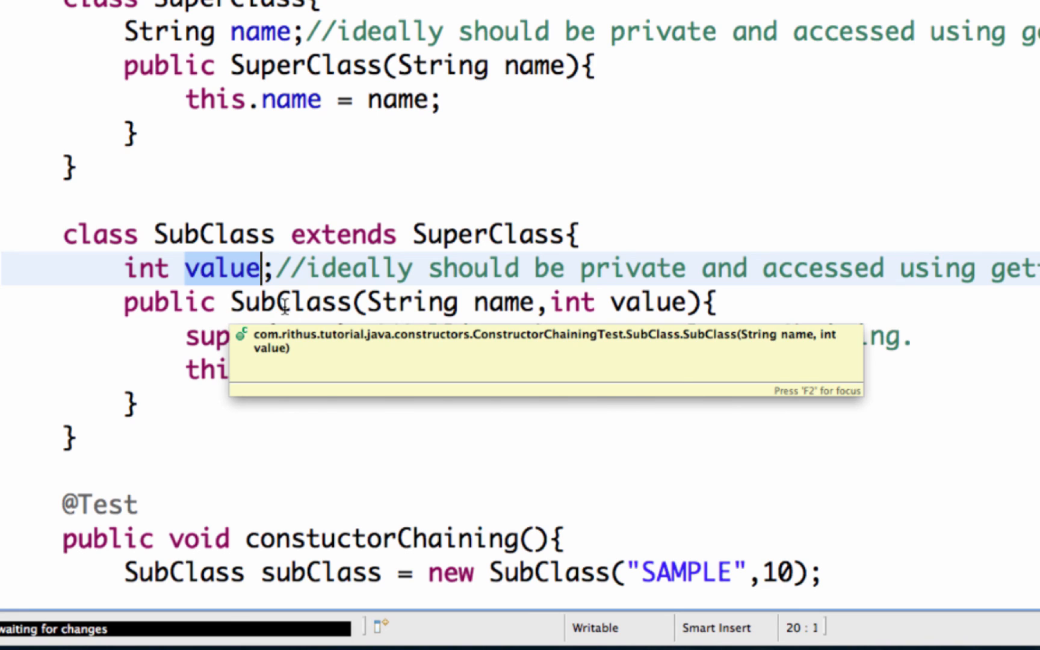
pyautogui.doubleClick(222, 333)
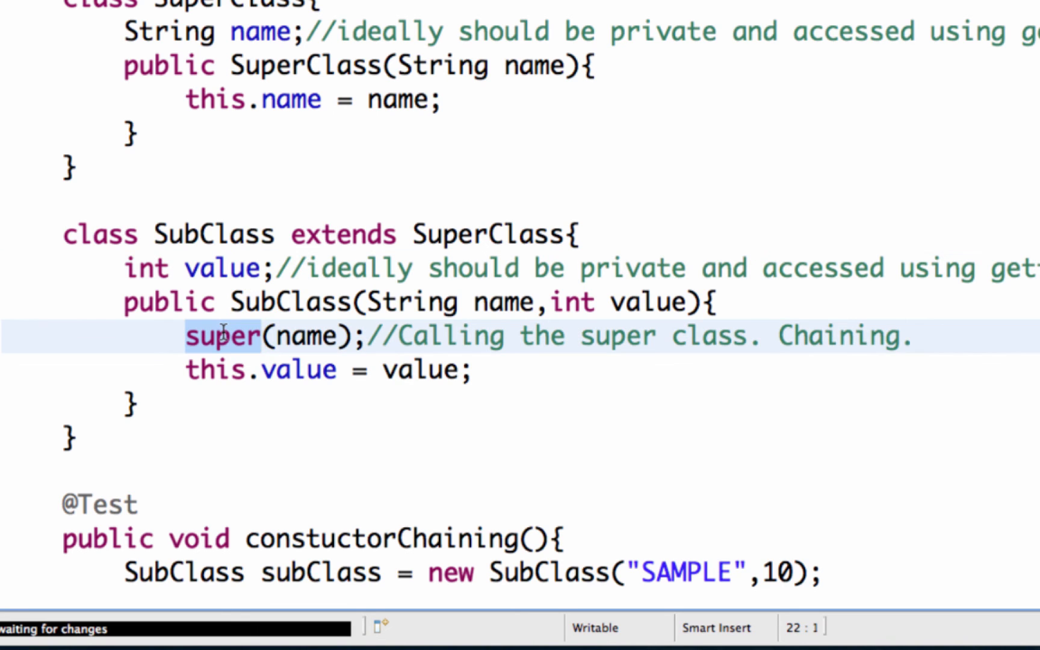